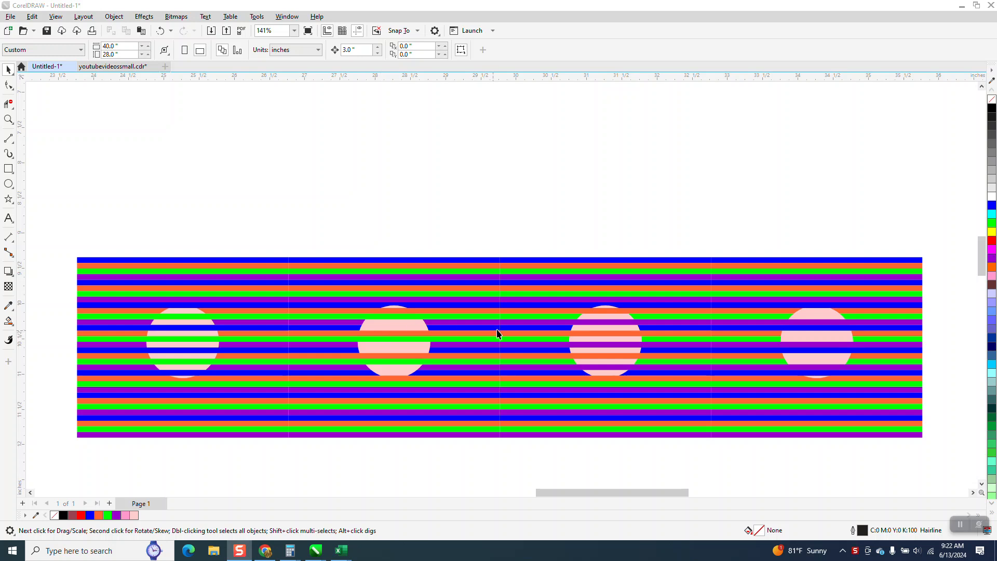
Step: Nudge the group of four pink circles up off the stripes by 3 inches and back into place
left_click(824, 337)
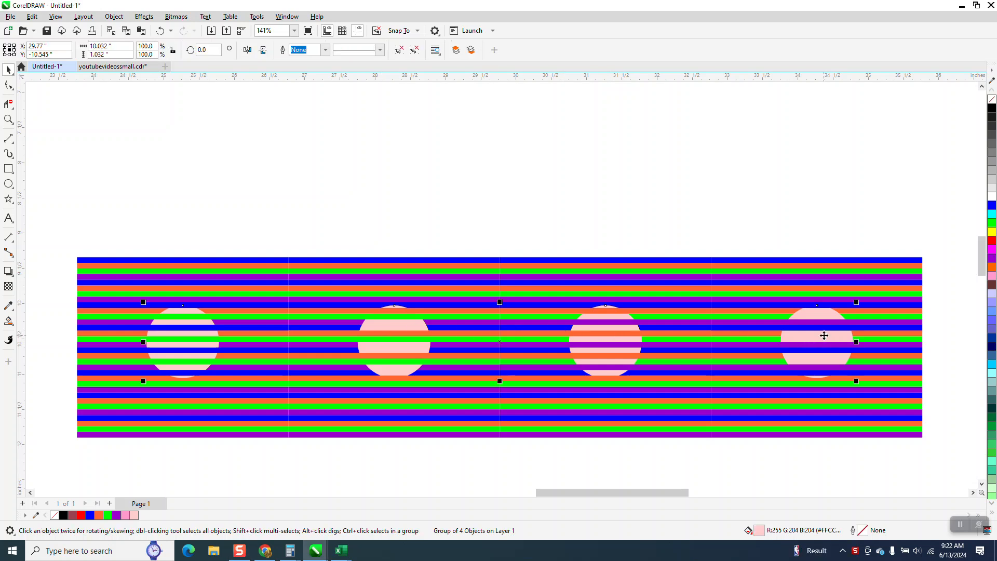
key("Up")
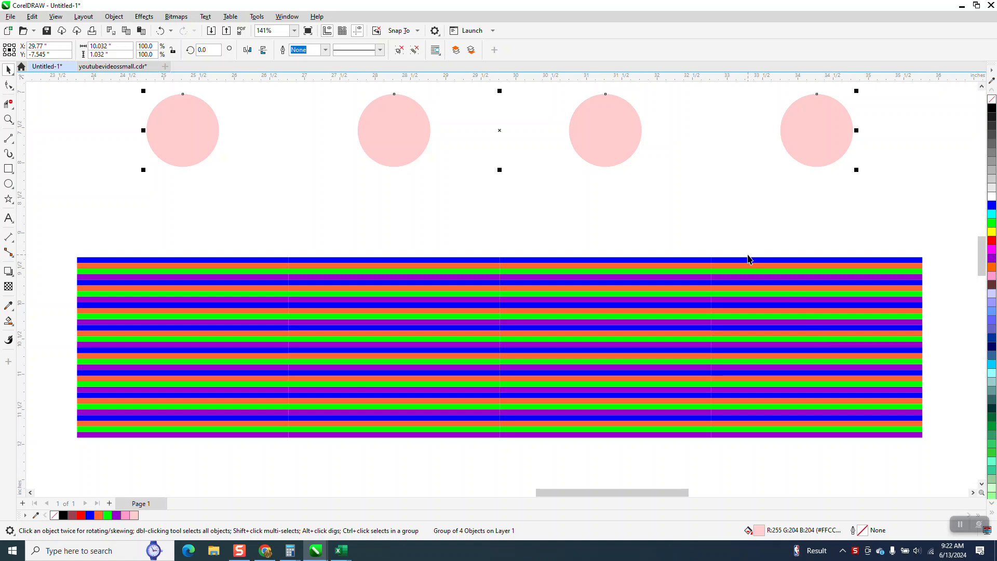
key("Down")
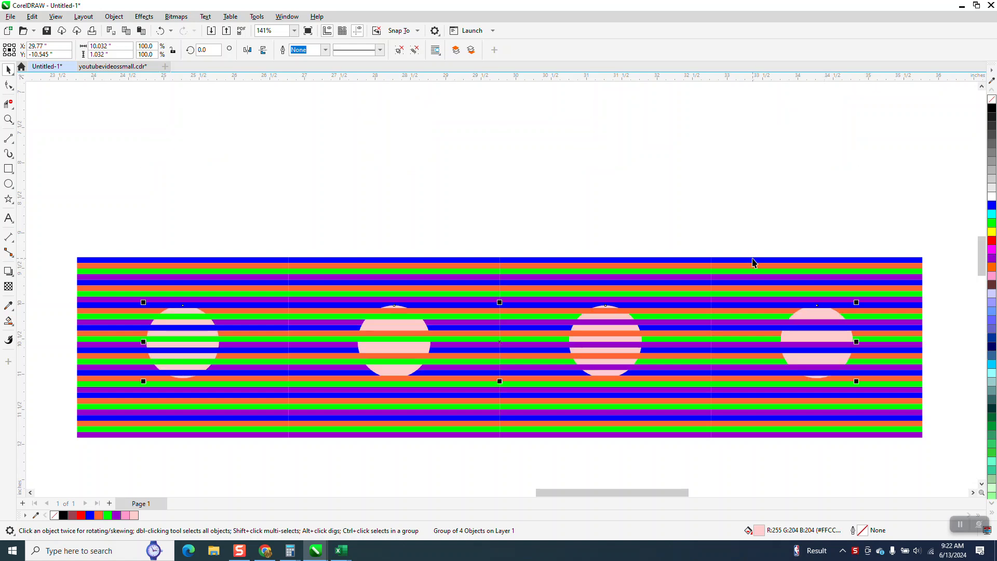
Step: Draw a thin rectangle about 2.78 by 0.08 inches, extending outward from the right end of the top blue stripe
scroll(473, 244, "down", 2)
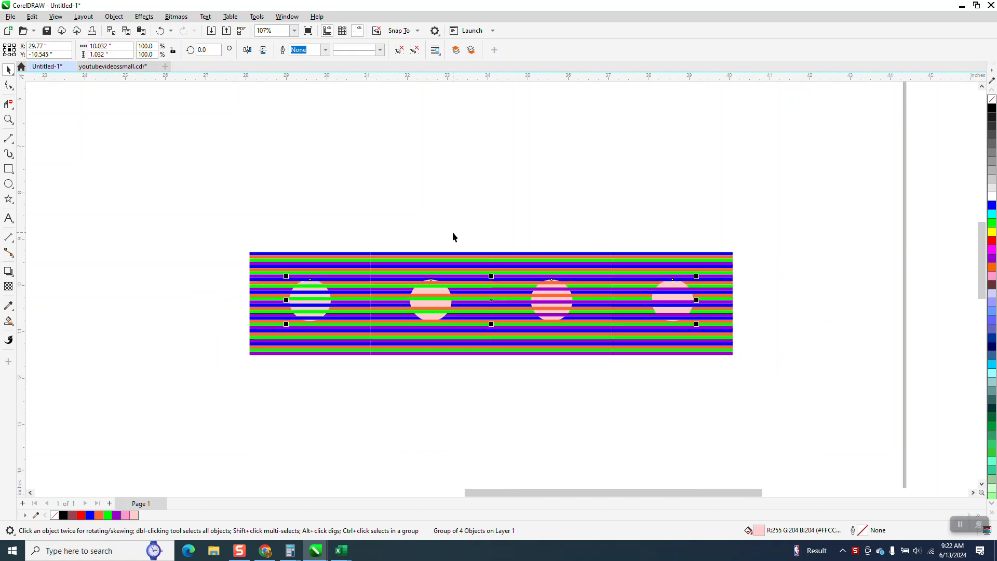
left_click(9, 120)
left_click_drag(602, 233, 770, 350)
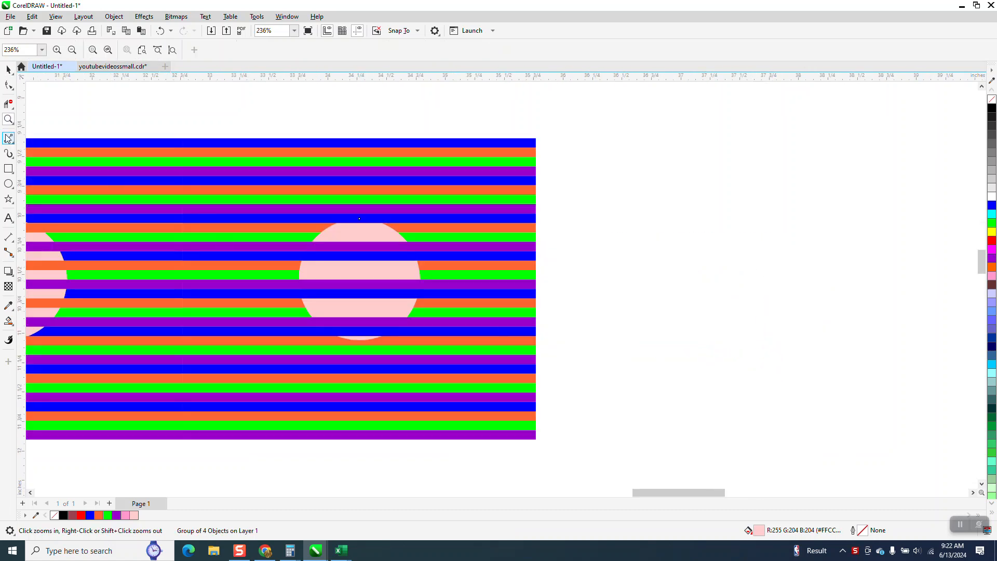
left_click(12, 171)
left_click_drag(536, 139, 863, 147)
Step: Set the thin rectangle's height to 0.08 inches and its width to 3 inches
left_click(131, 55)
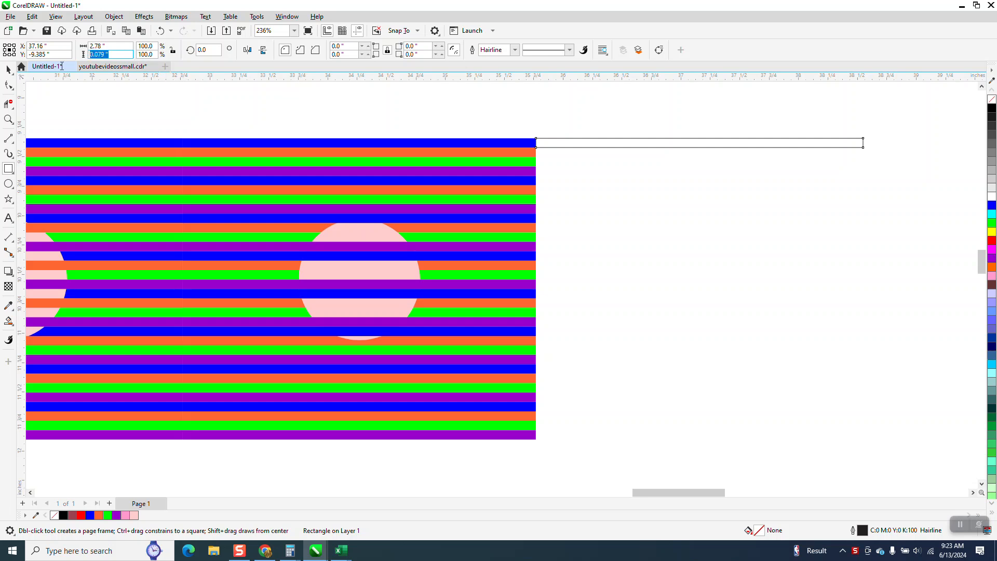
type(".08")
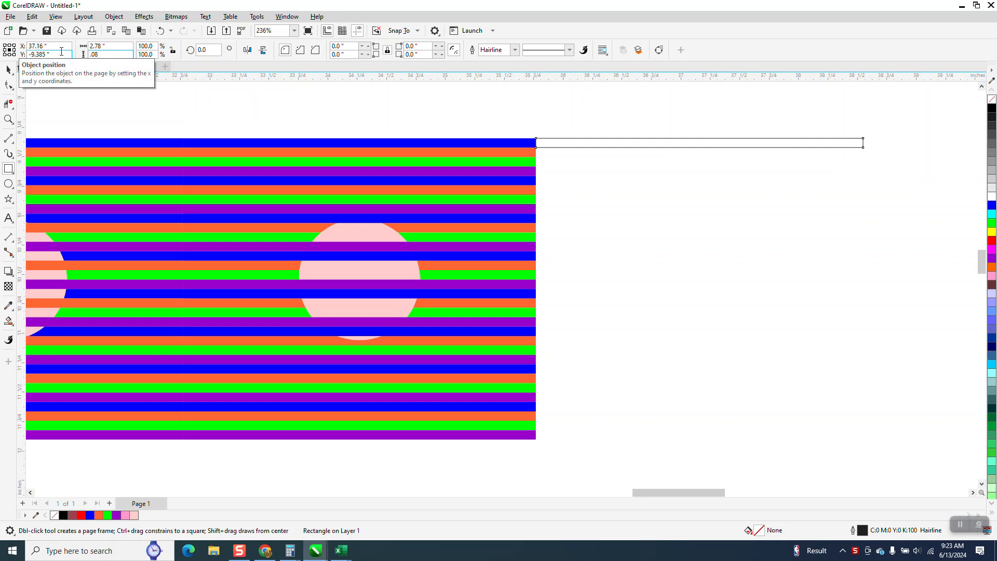
double_click(98, 48)
type("3")
key("Return")
left_click(9, 69)
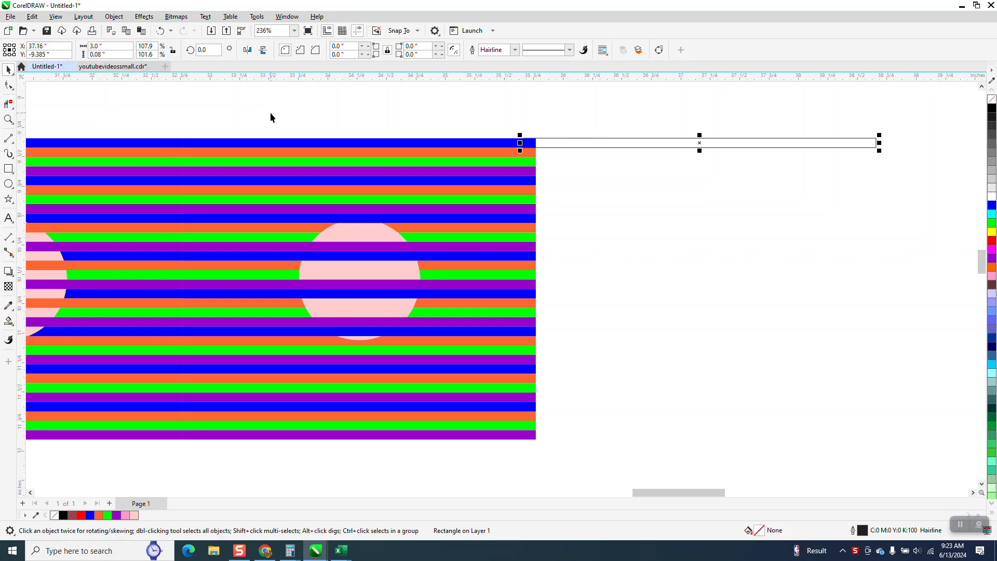
Step: Set the nudge distance to 0.08 inches and stack three duplicates of the rectangle directly below it
left_click(271, 110)
left_click_drag(356, 54, 291, 54)
type(".08")
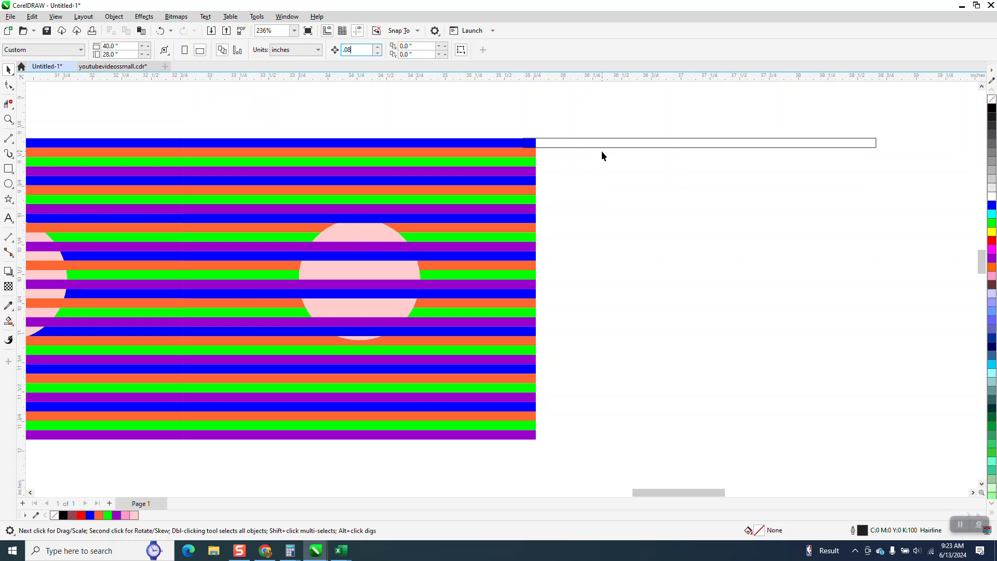
left_click(602, 145)
key("KP_Add")
key("Down")
key("KP_Add")
key("Down")
key("KP_Add")
key("Down")
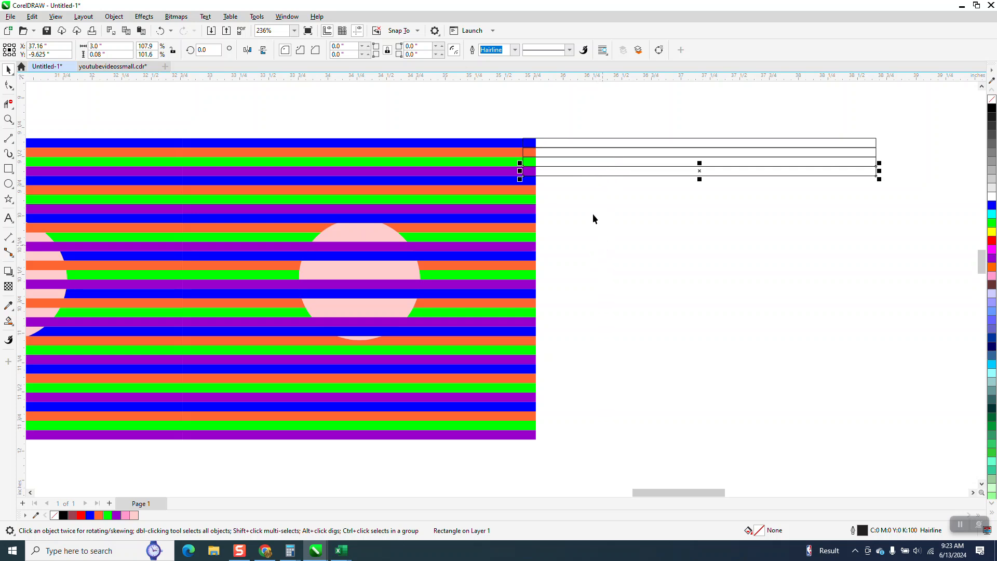
Step: Move the stack of four rectangles about 0.15 inches to the right, clear of the existing stripes
left_click(511, 144)
left_click_drag(516, 122, 886, 202)
left_click_drag(703, 156, 721, 156)
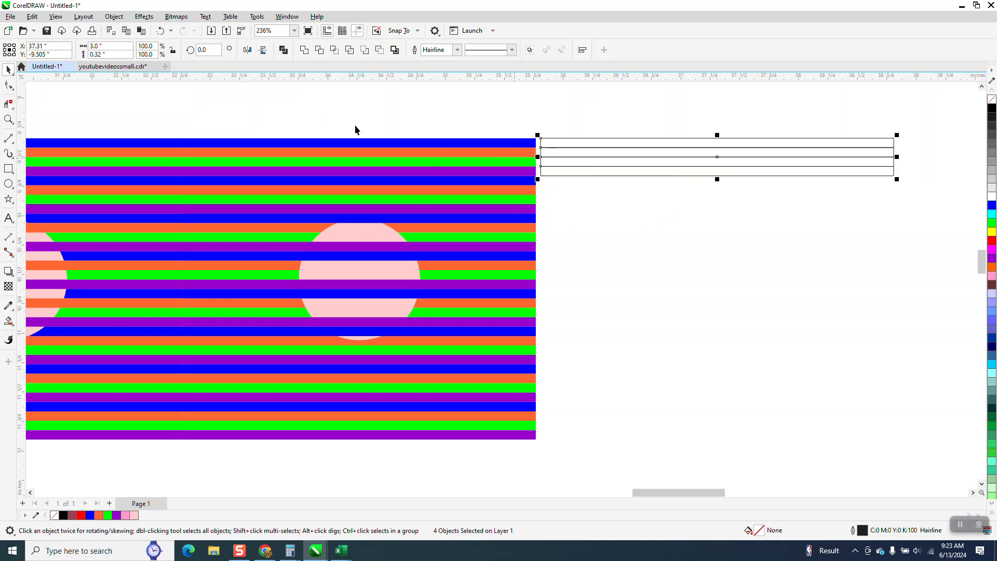
left_click(475, 114)
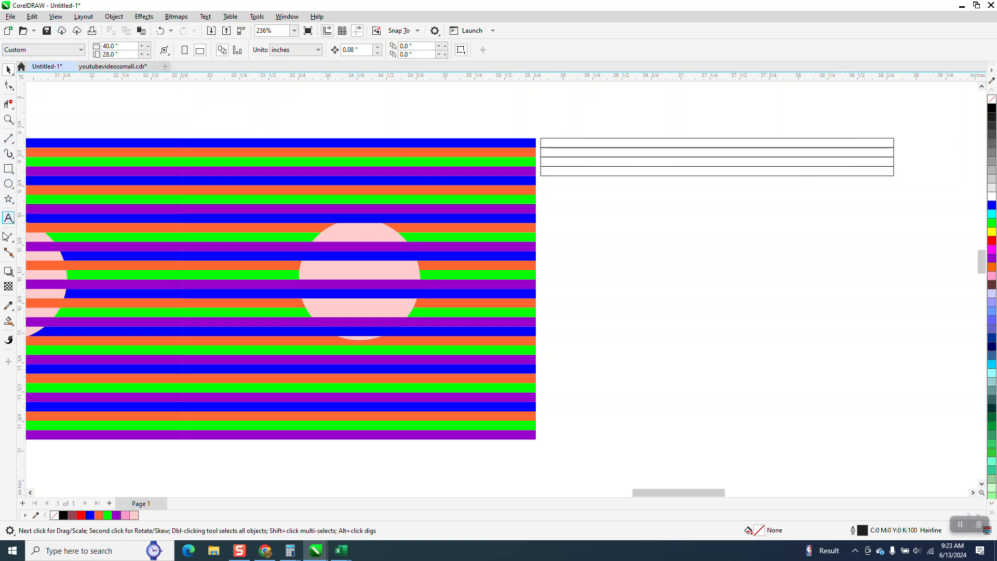
Step: Use Smart Fill to colour the bottom rectangle purple and the top rectangle blue, without outlines
left_click(8, 321)
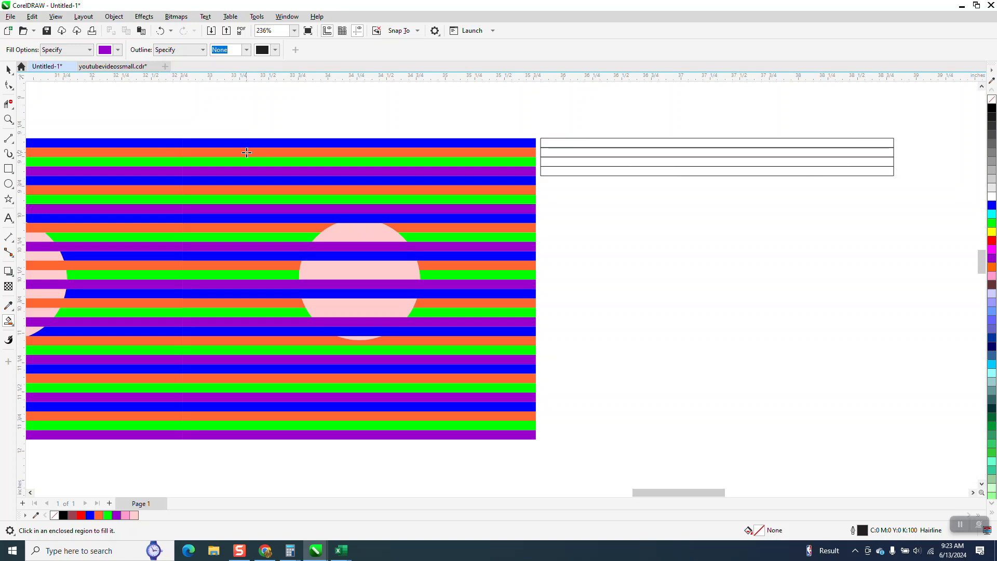
left_click(568, 174)
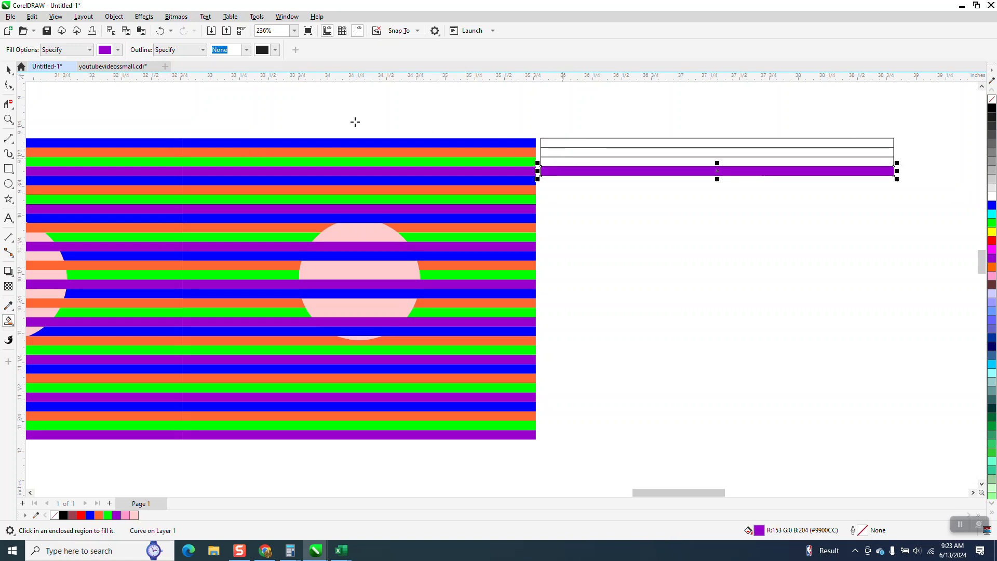
left_click(119, 50)
left_click(150, 114)
left_click(544, 152)
left_click(545, 142)
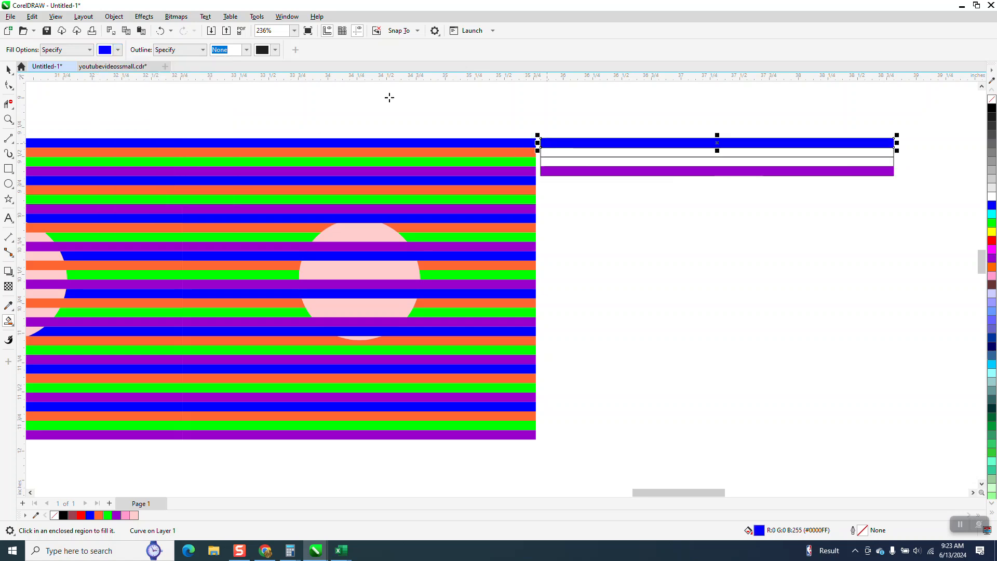
Step: Apply a green Smart Fill to the second rectangle from the top
left_click(119, 50)
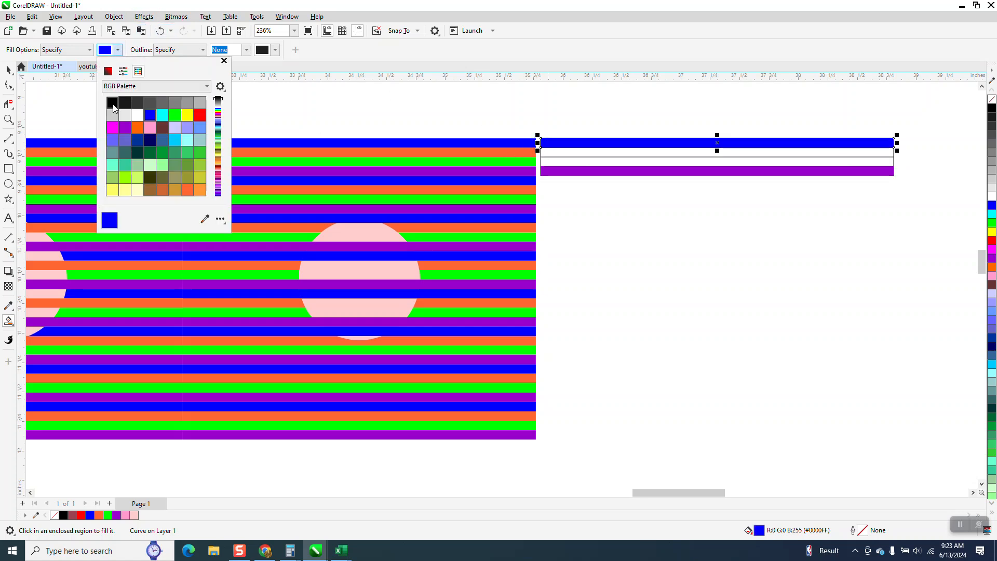
left_click(174, 115)
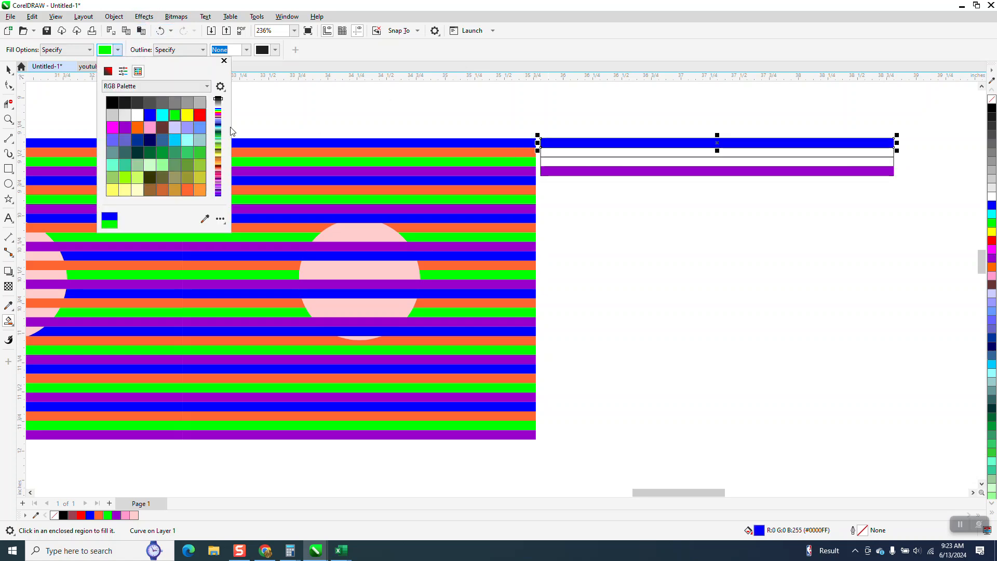
left_click(549, 152)
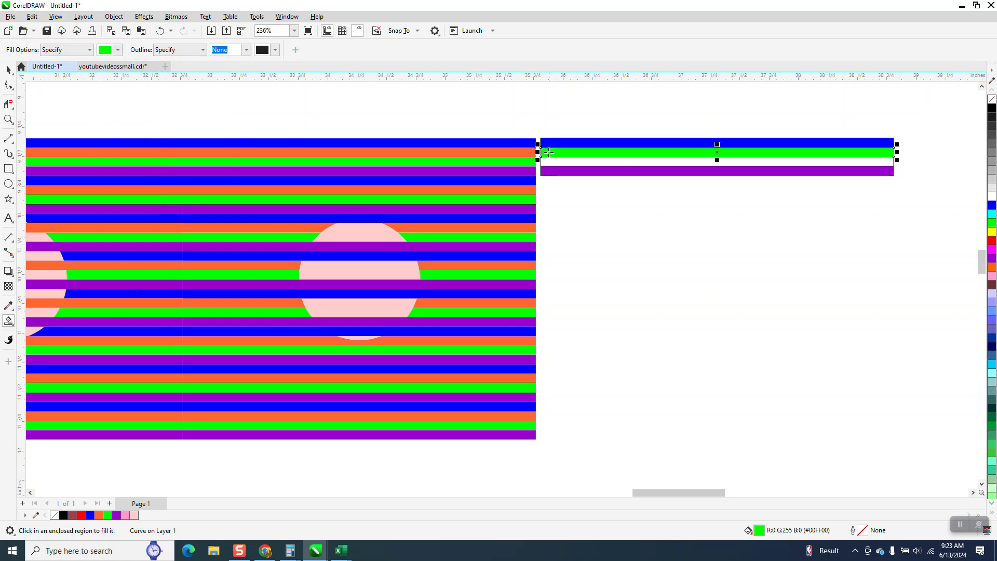
Step: Smart Fill the second rectangle from the top with orange and the third with green
left_click(119, 51)
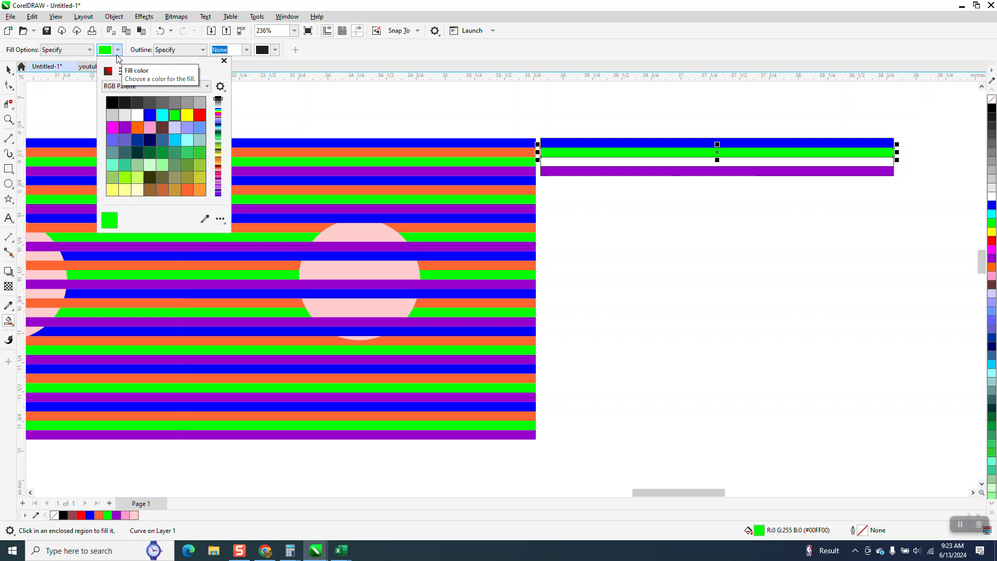
left_click(142, 127)
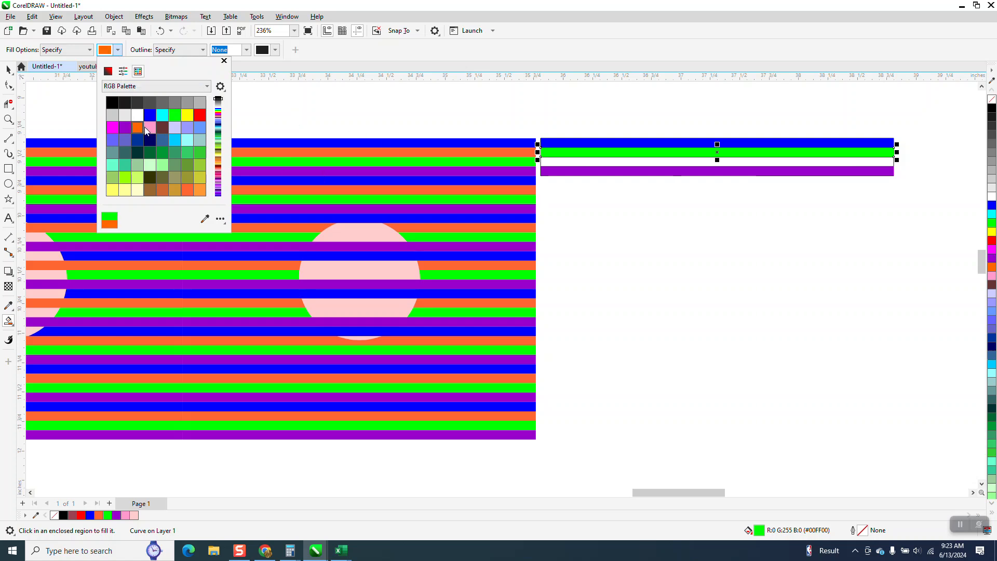
left_click(556, 156)
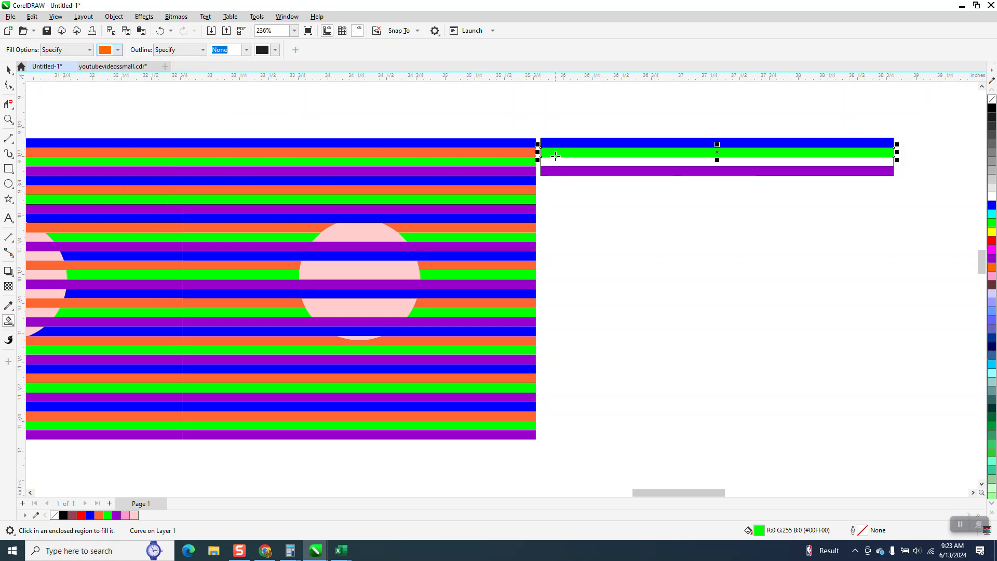
left_click(556, 153)
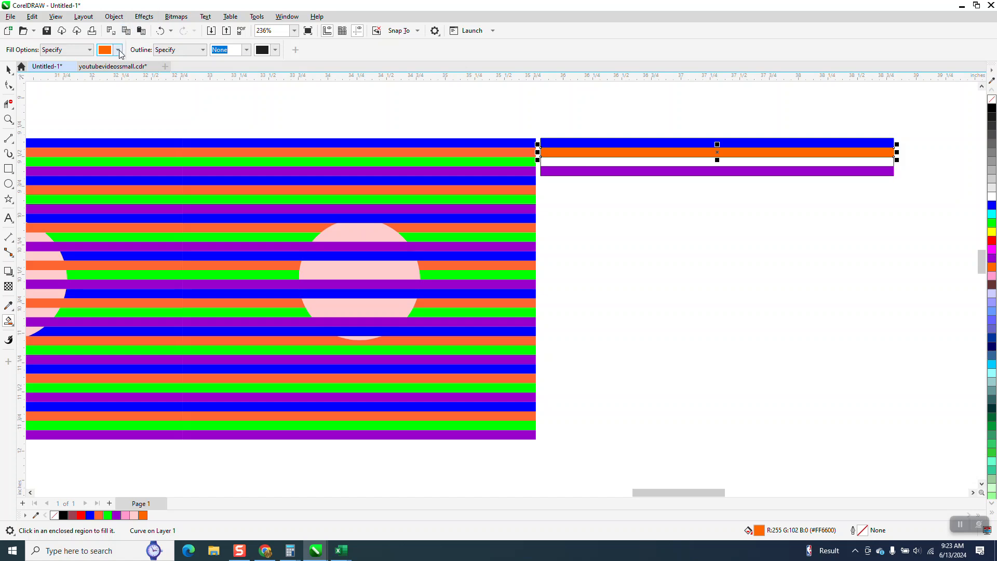
left_click(118, 50)
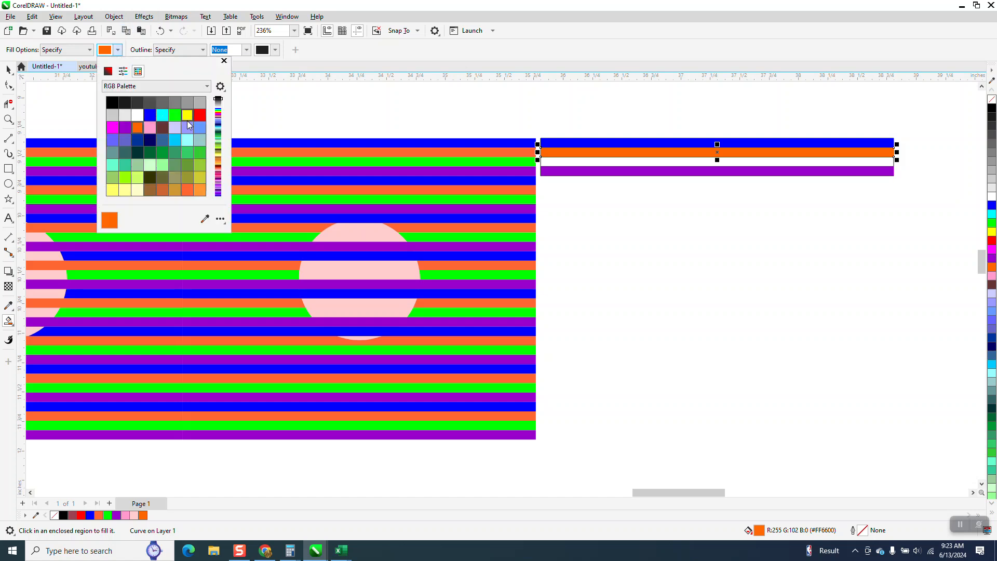
left_click(176, 115)
left_click(554, 171)
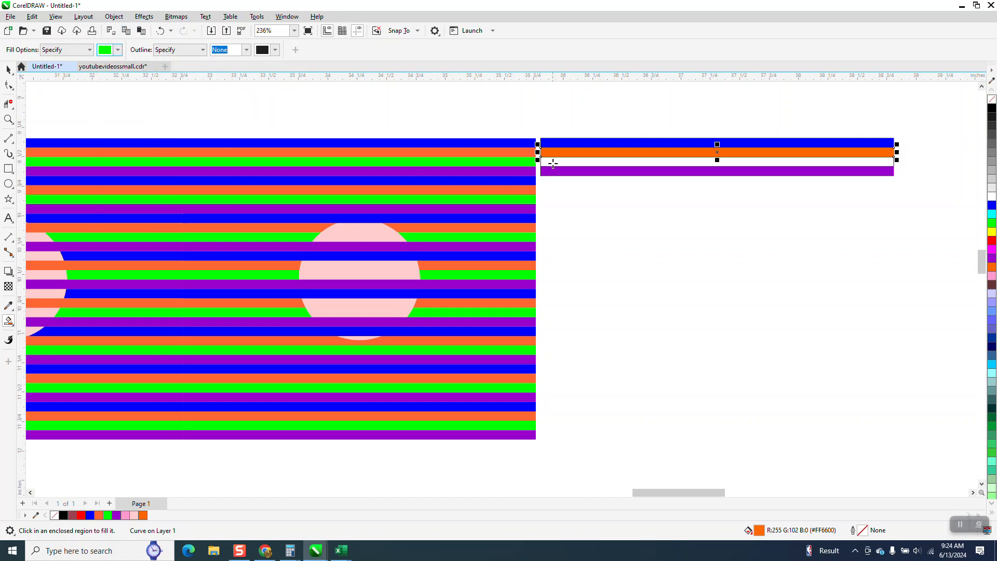
left_click(553, 161)
Step: Duplicate the four coloured stripes and nudge the copy down four stripe heights, directly below the original set
left_click(8, 69)
mouse_move(528, 119)
left_mouse_down()
mouse_move(571, 171)
mouse_move(918, 242)
mouse_move(915, 259)
left_mouse_up()
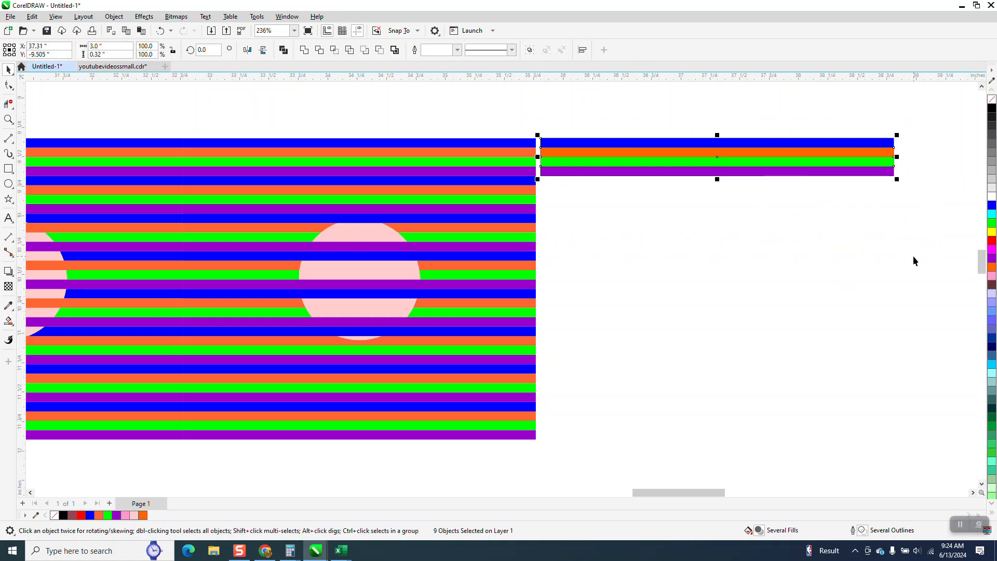
key("plus")
key("Down")
key("Down")
key("Down")
key("Down")
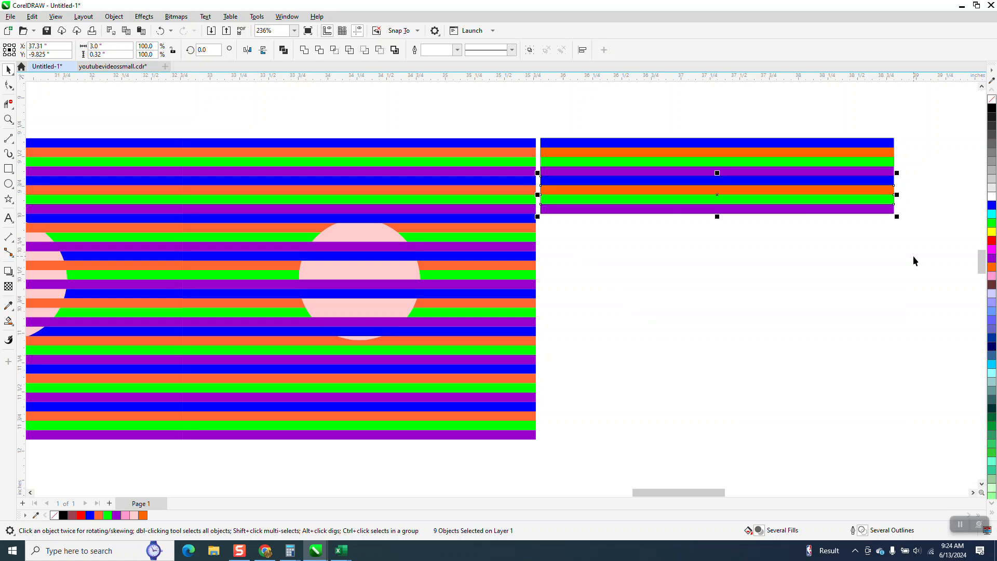
Step: Repeat the offset duplication six more times to extend the stripes down to the existing pattern's bottom edge
key("ctrl+d")
key("ctrl+d")
key("ctrl+d")
key("ctrl+d")
key("ctrl+d")
key("ctrl+d")
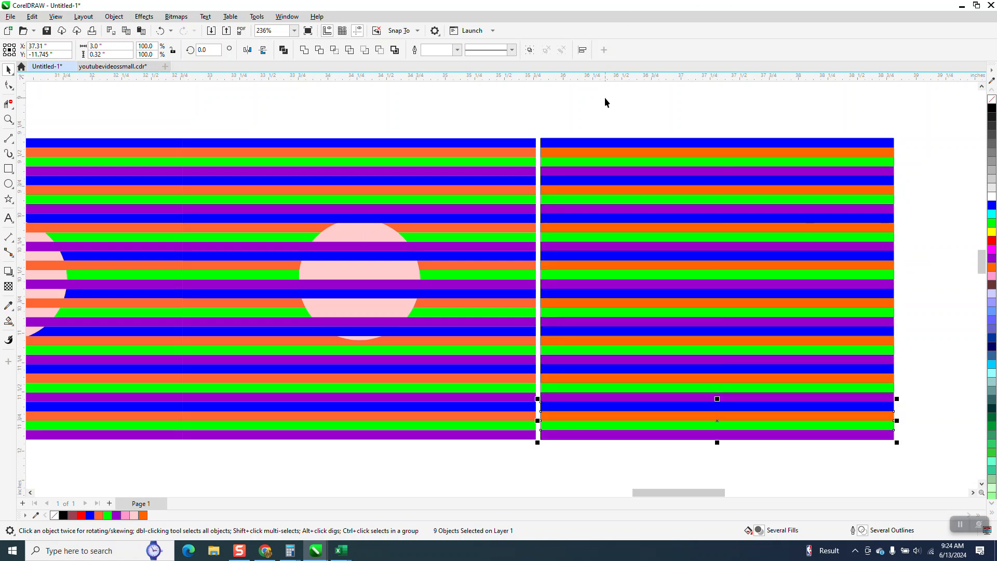
Step: Set the nudge distance to 3 inches and place two copies of the striped block side by side to its right
left_click(589, 104)
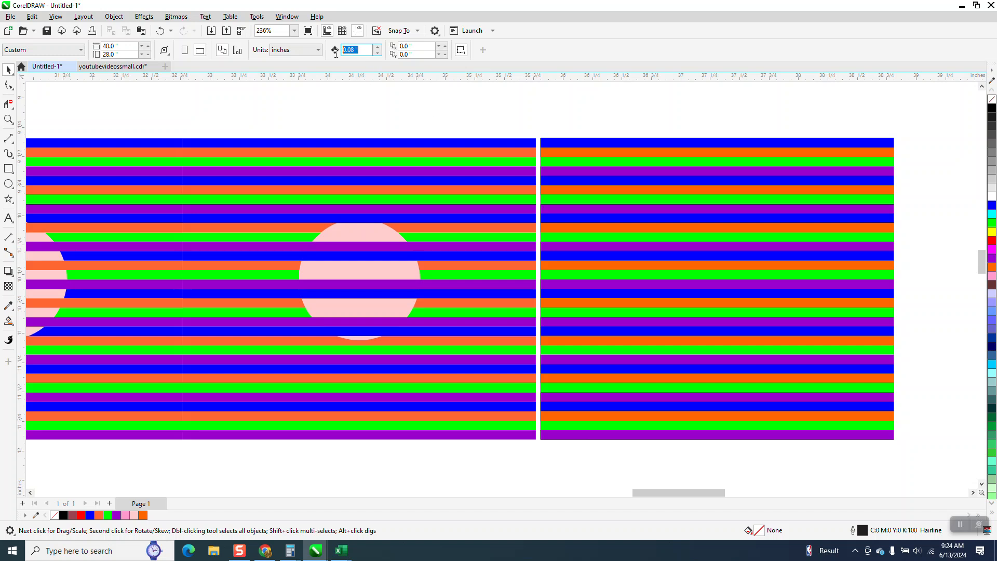
type("3")
key("Return")
scroll(369, 117, "down", 2)
left_click_drag(463, 120, 699, 341)
key("Right")
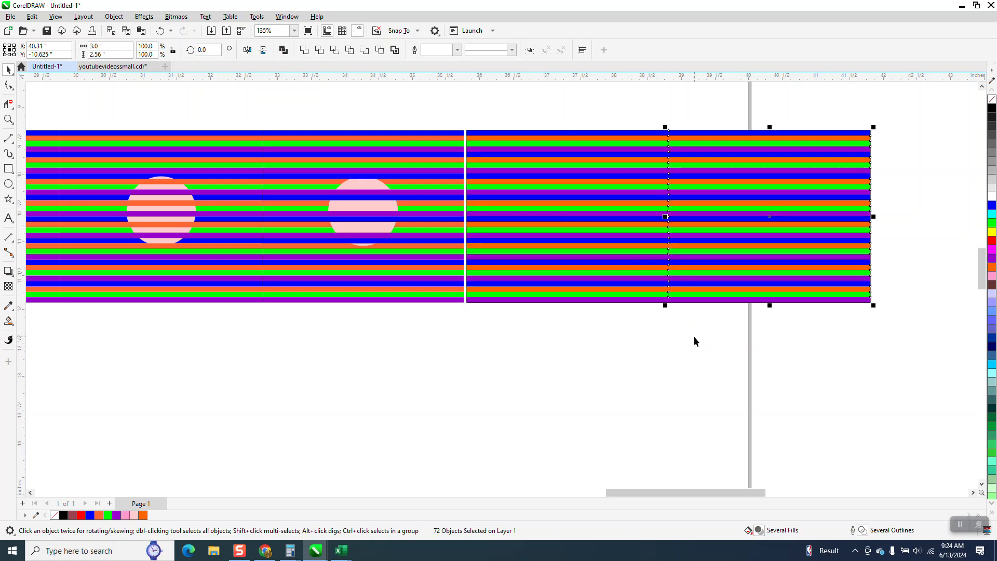
key("Right")
left_click(694, 341)
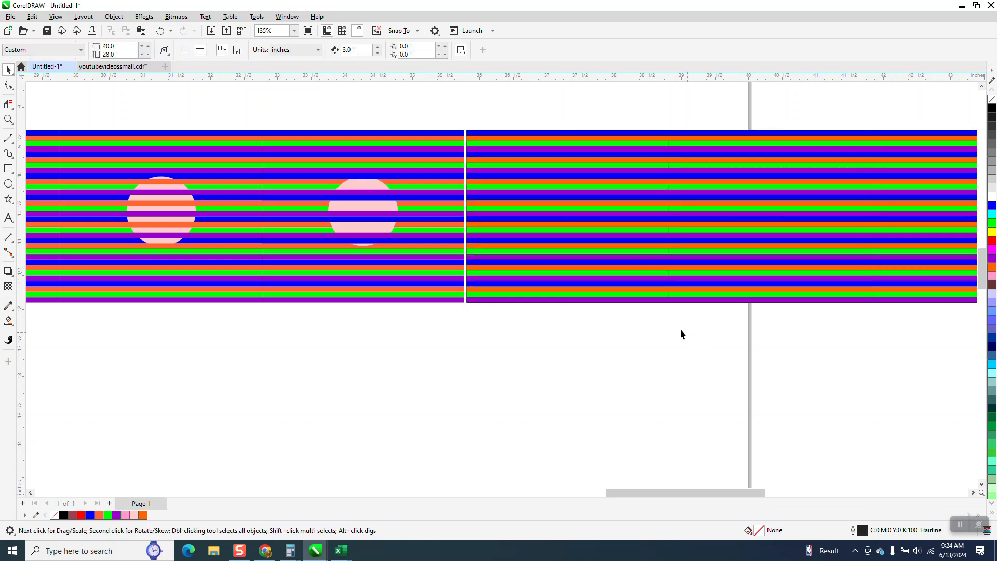
Step: Move all three new striped blocks together to just below the original striped pattern with the circles
scroll(508, 314, "down", 3)
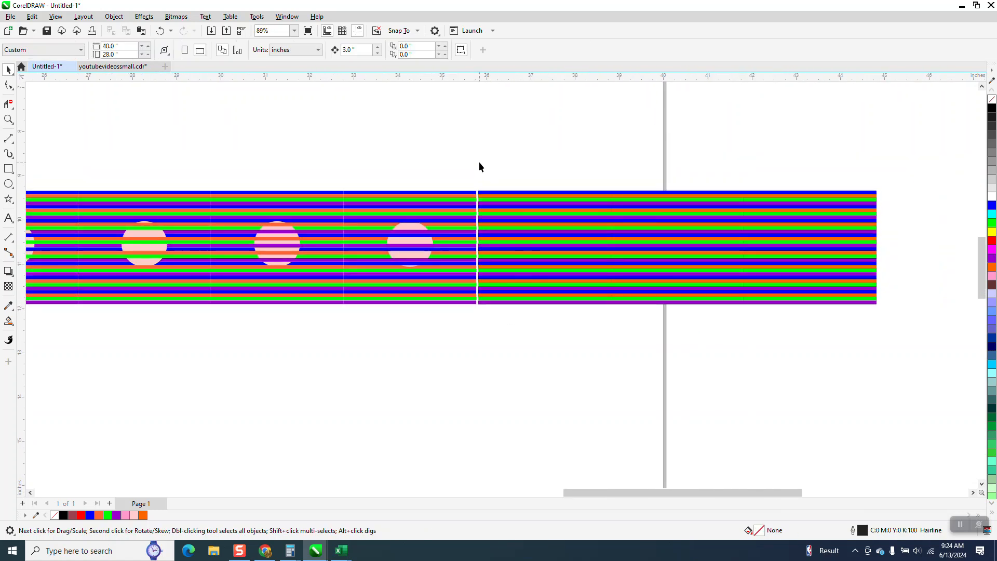
left_click_drag(767, 324, 883, 330)
left_click_drag(705, 256, 262, 372)
scroll(560, 316, "down", 1)
Step: Duplicate the rightmost block of the new striped pattern and place the copy 3 inches to its right
left_click(434, 349)
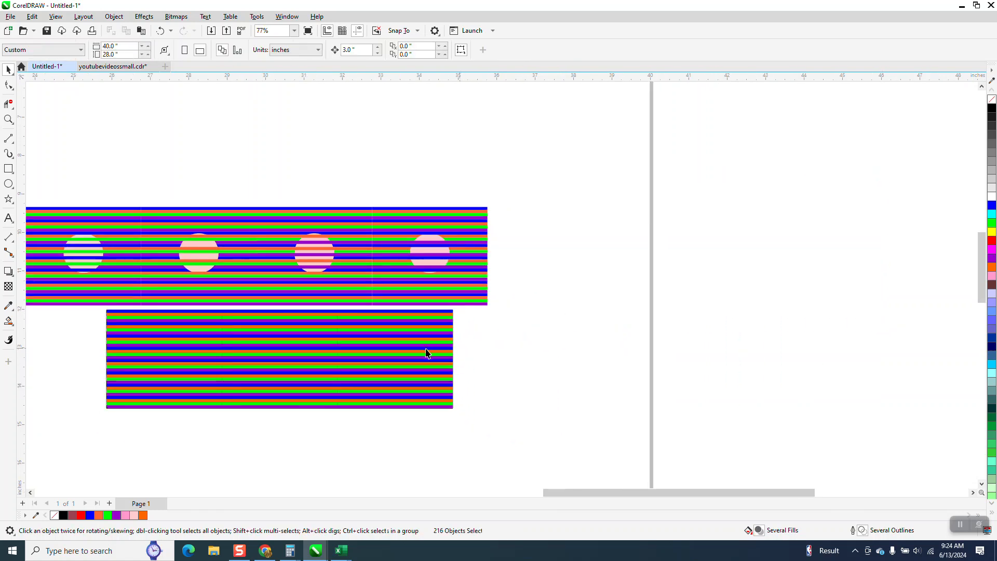
left_click_drag(467, 309, 467, 317)
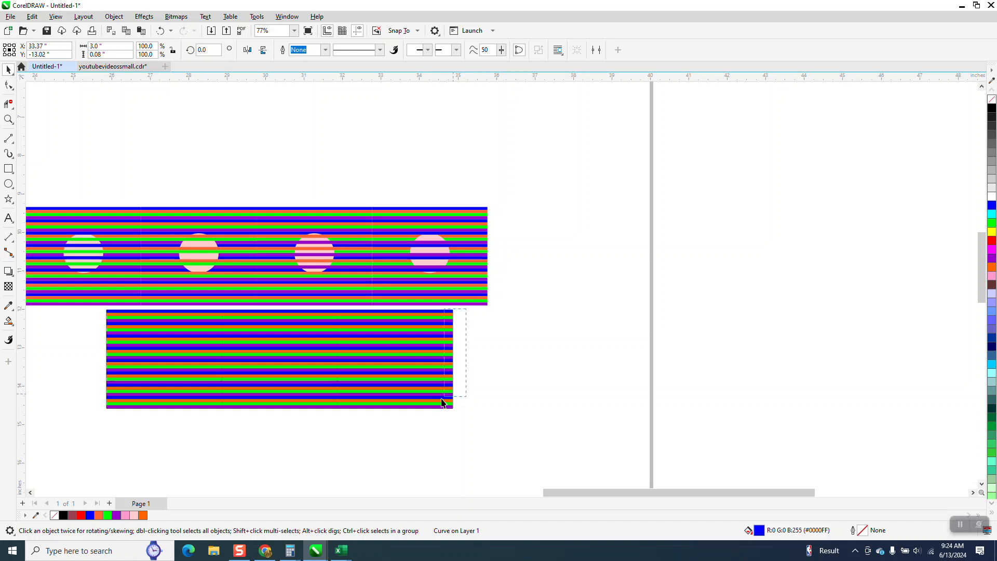
left_click(573, 381)
scroll(629, 292, "down", 2)
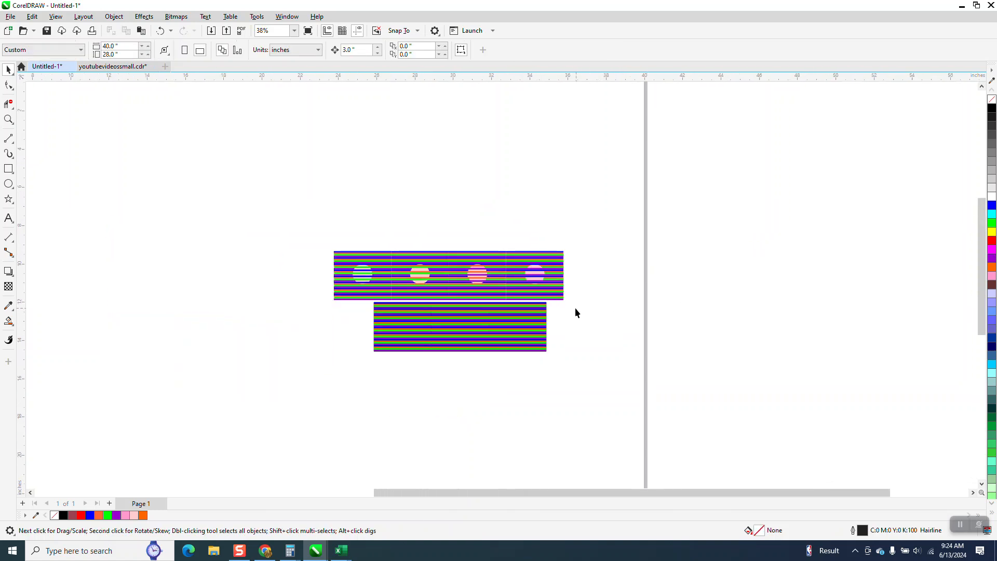
left_click_drag(522, 356, 483, 361)
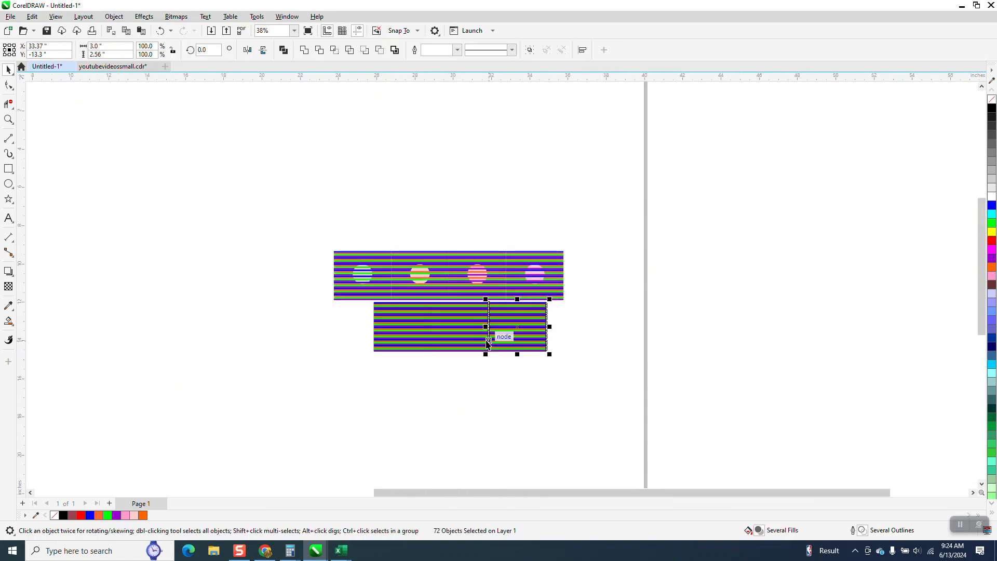
key("ctrl+d")
left_click(418, 172)
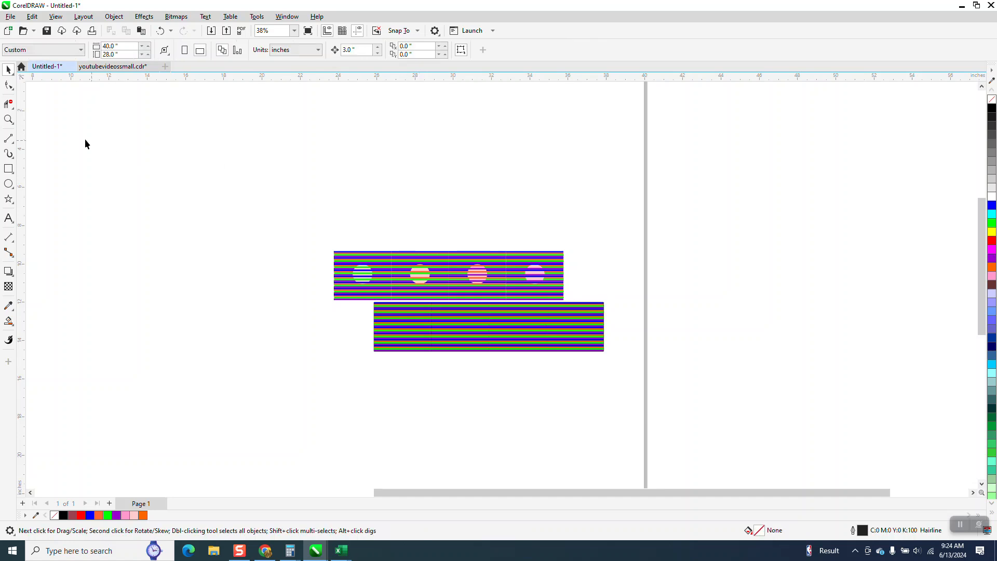
Step: Move the group of four pink circles up 3 inches and put a duplicate group back over the original stripes
left_click(8, 121)
left_click_drag(605, 348, 605, 348)
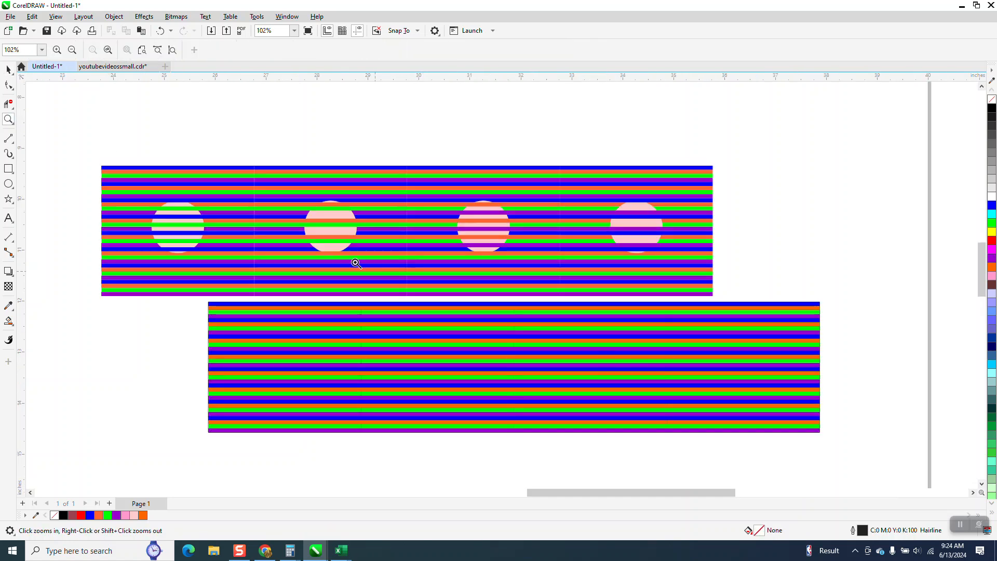
key("space")
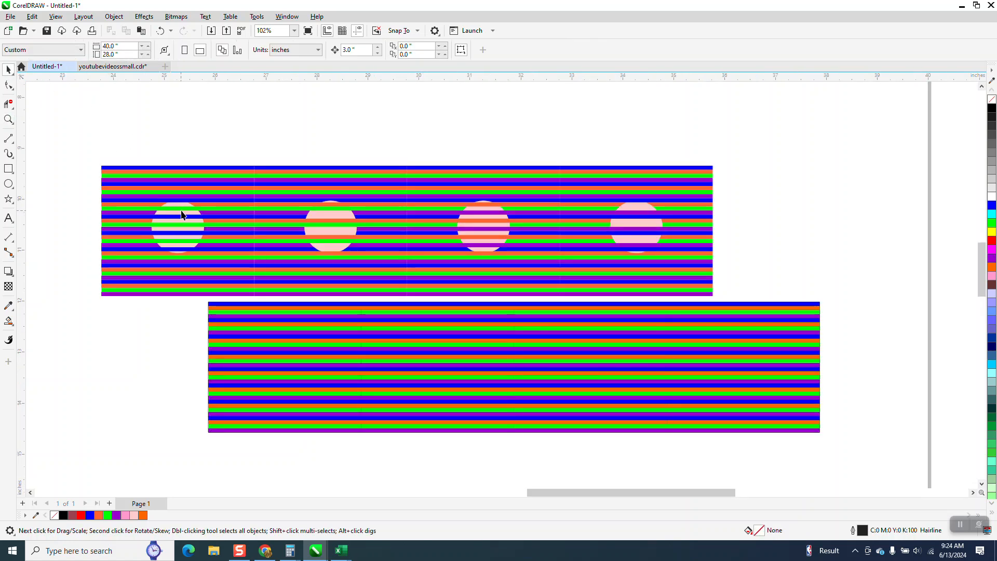
left_click(182, 214)
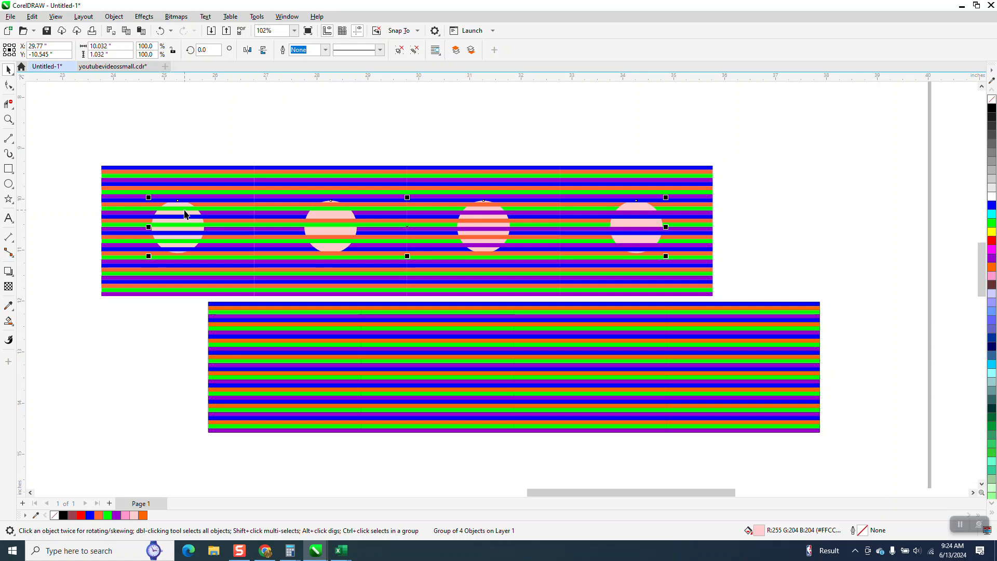
key("Up")
scroll(240, 218, "down", 1)
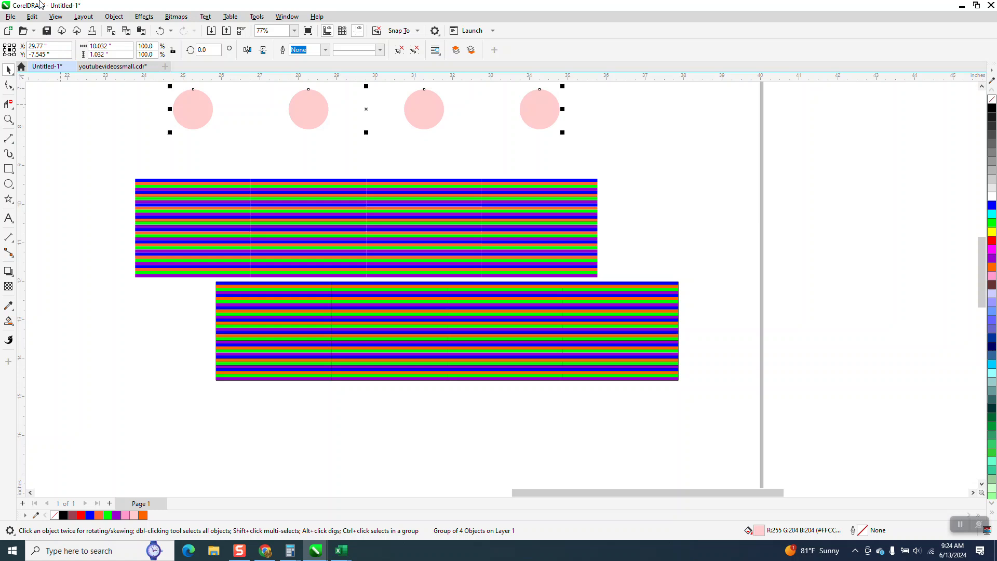
key("Down")
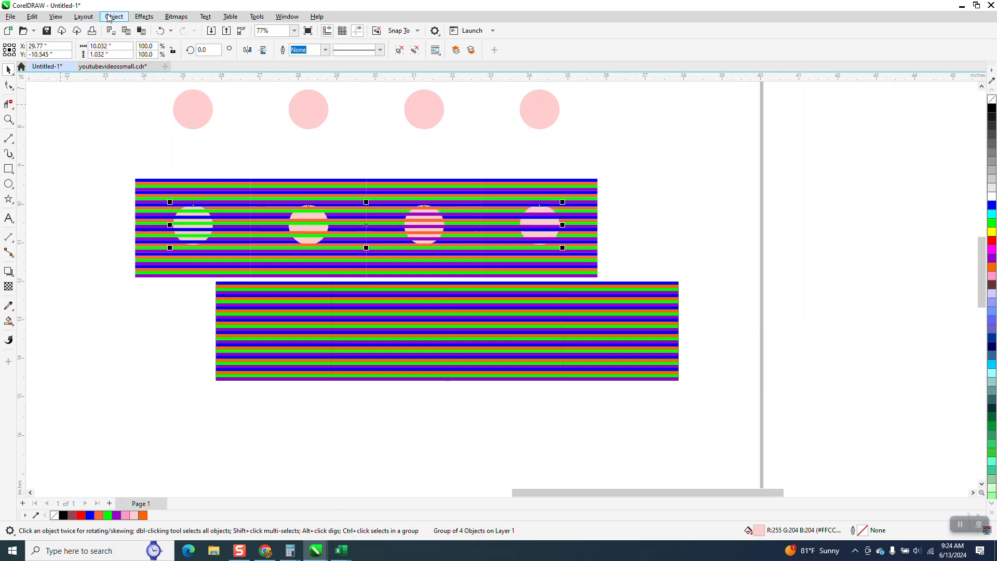
Step: Ungroup the upper set of four pink circles above the original pattern
left_click(198, 107)
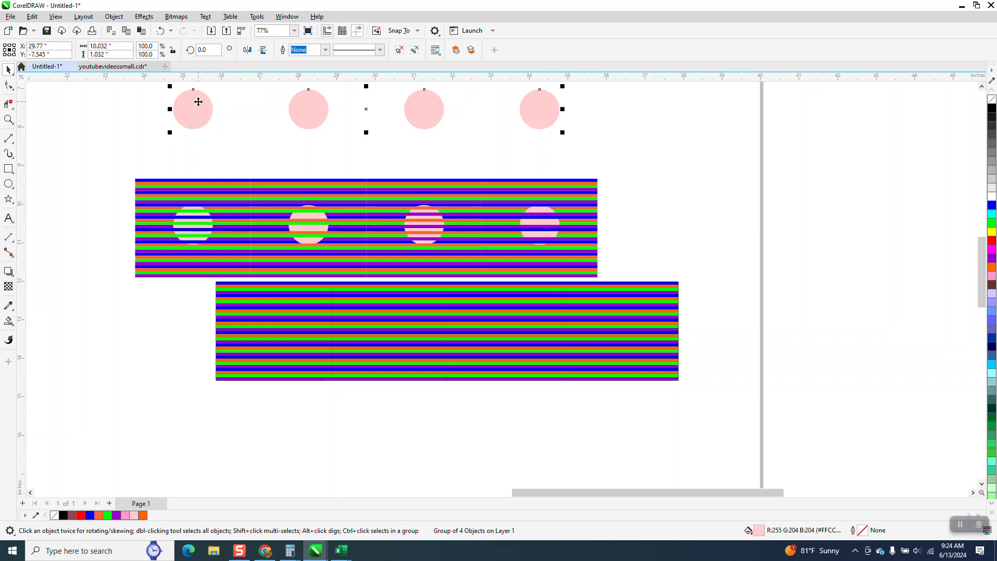
left_click(113, 17)
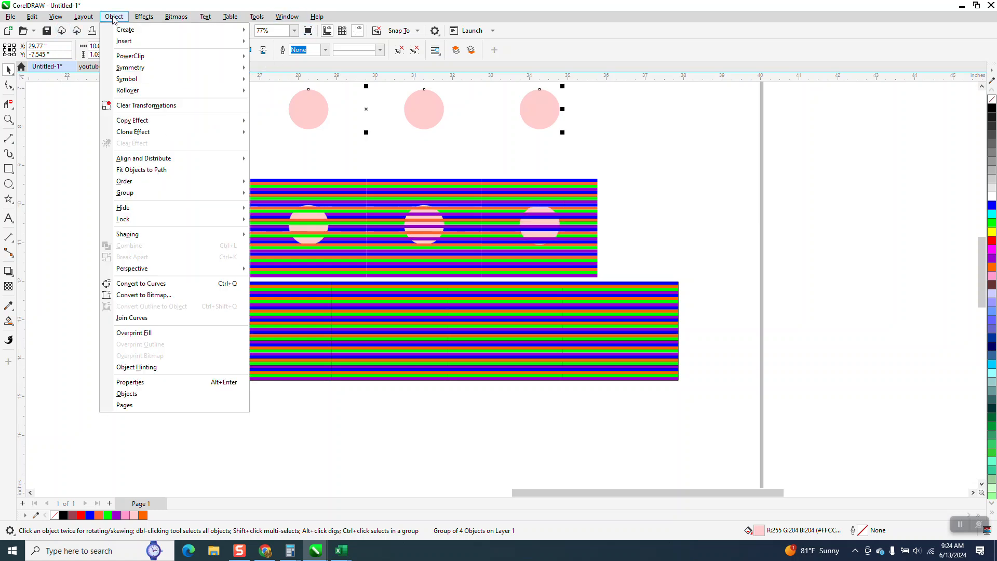
mouse_move(135, 194)
left_click(271, 206)
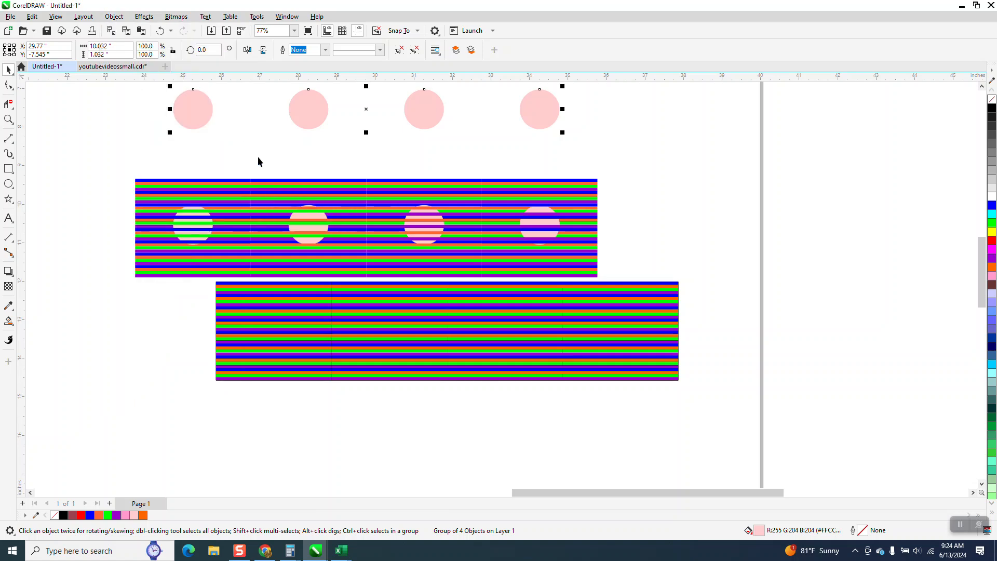
left_click(224, 133)
Step: Move the first two loose pink circles onto the first and second blocks of the new striped pattern
left_click_drag(202, 117, 271, 334)
left_click_drag(305, 118, 345, 270)
left_click_drag(347, 324, 385, 331)
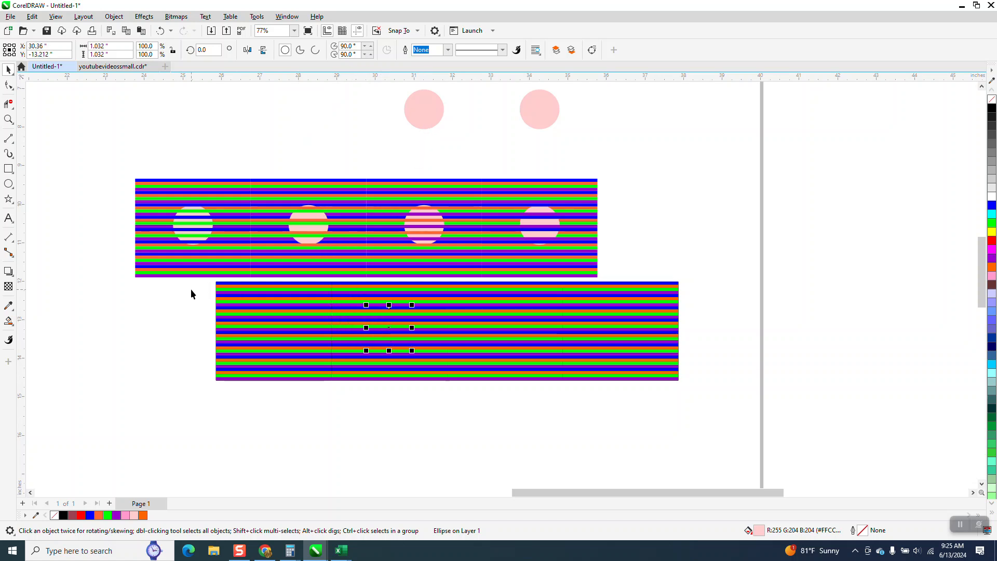
Step: Bring the two circles hidden behind the new striped pattern to the front of the page
left_click(112, 18)
mouse_move(134, 180)
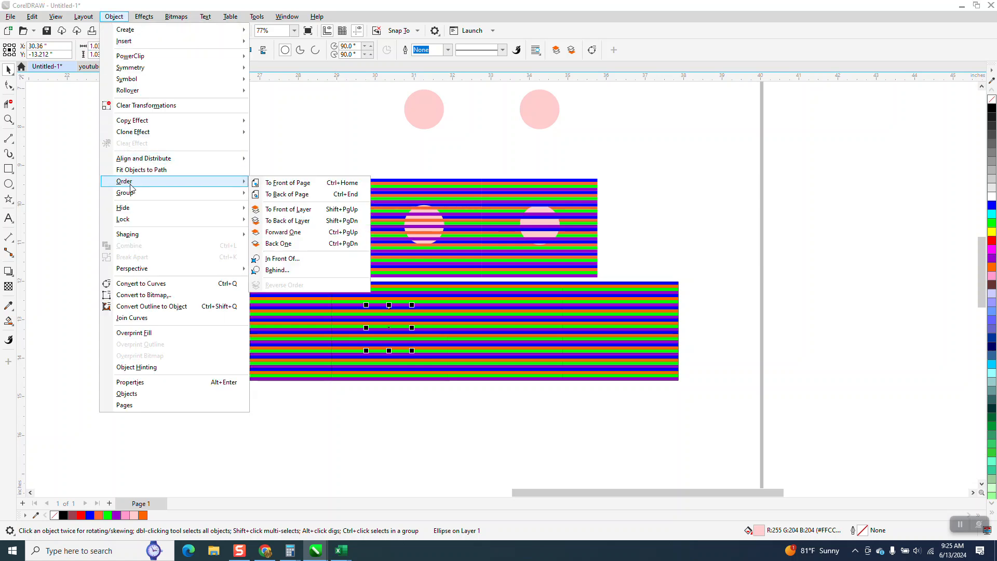
left_click(287, 183)
left_click(332, 136)
left_click_drag(231, 427, 311, 290)
left_click(117, 19)
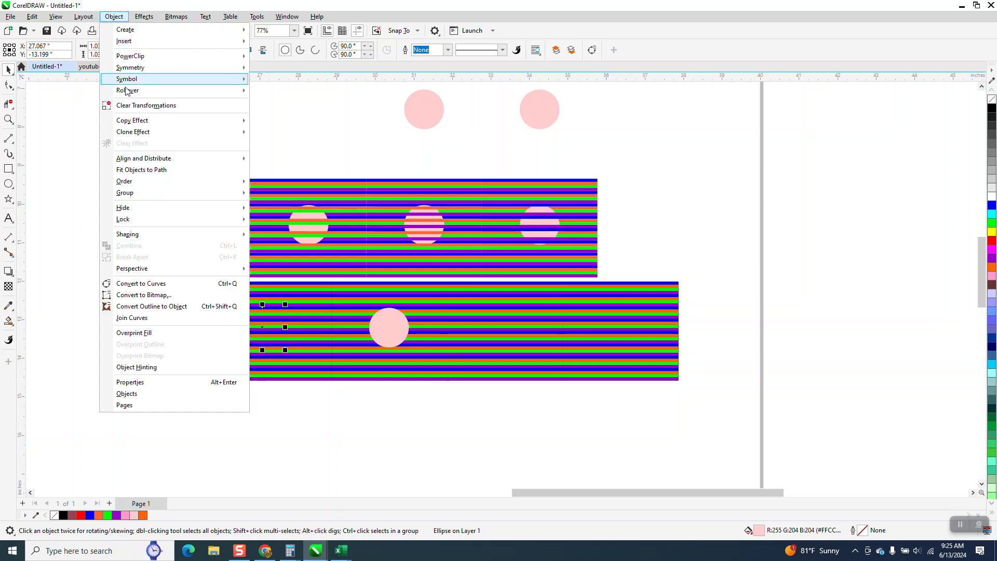
mouse_move(171, 181)
left_click(267, 186)
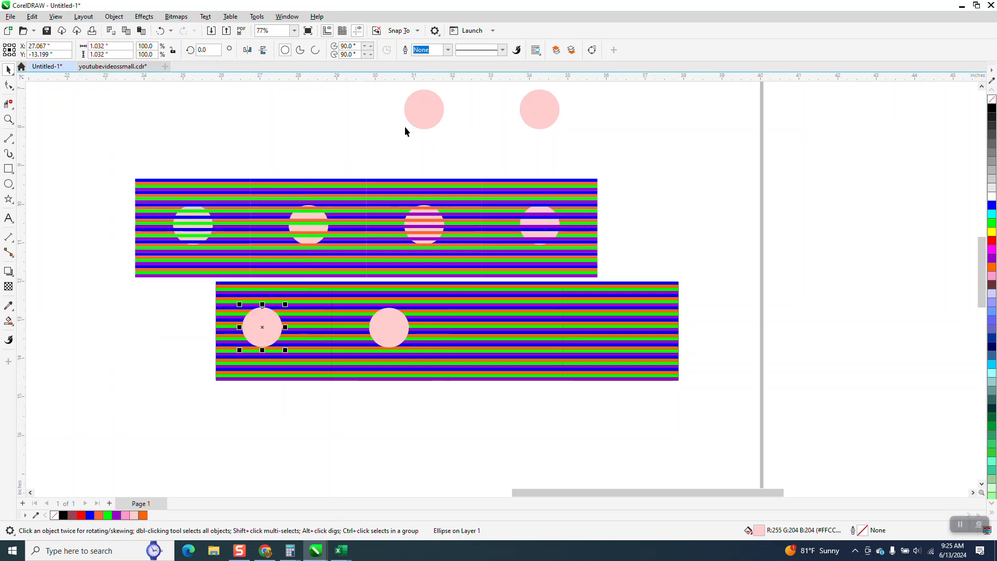
Step: Bring the remaining two loose circles to the front of the page and place them on the new pattern's third and fourth blocks
left_click_drag(389, 88, 583, 151)
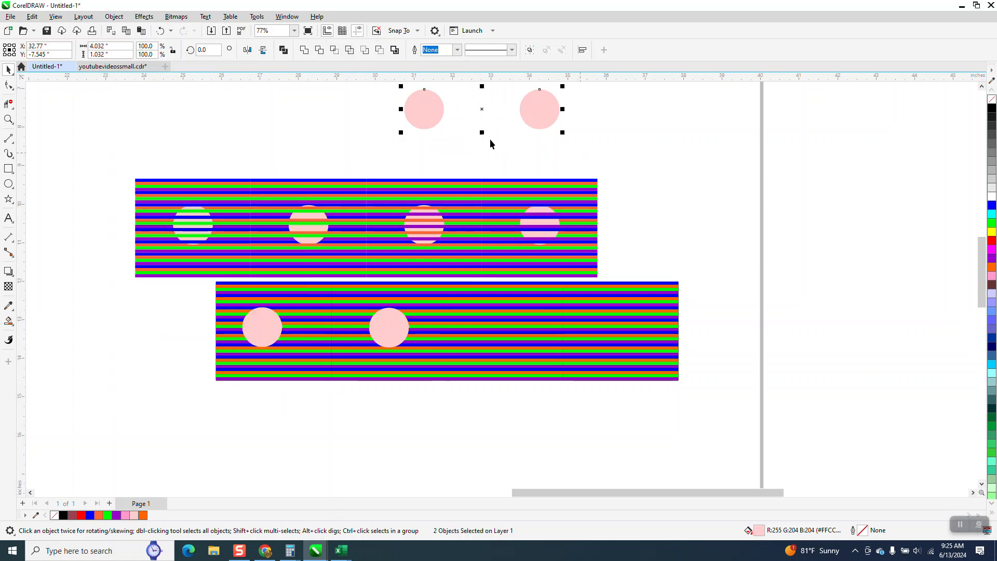
left_click(114, 16)
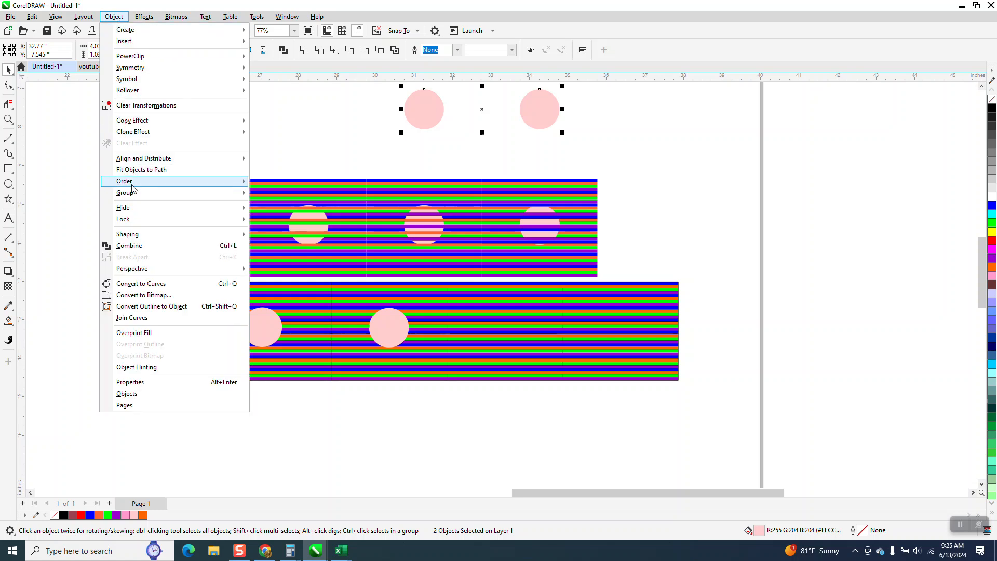
left_click(269, 184)
left_click(350, 89)
left_click_drag(416, 104, 494, 324)
left_click_drag(535, 120, 630, 344)
Step: Bring the seven alternating blue and green stripes that cross the new pattern's first circle to the front of the page
left_click(8, 119)
left_click_drag(177, 208, 723, 412)
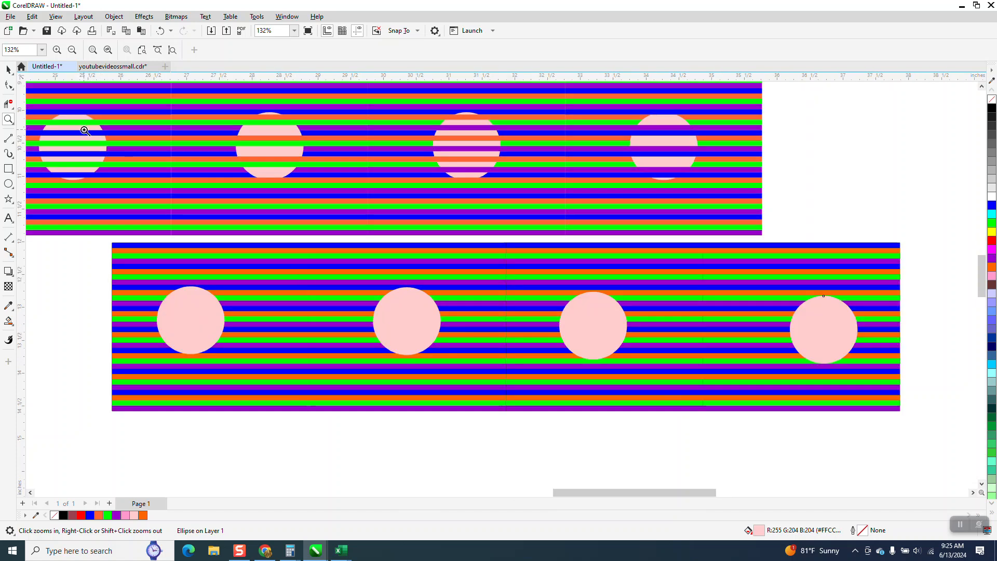
left_click(9, 71)
left_click(167, 287)
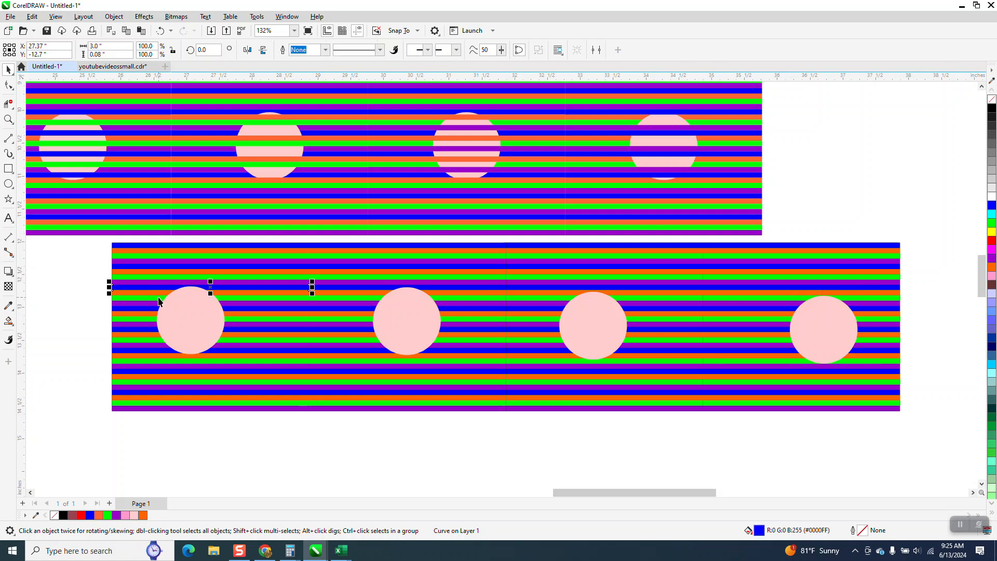
left_click(153, 303, "shift")
left_click(151, 312, "shift")
left_click(141, 323, "shift")
left_click(140, 339, "shift")
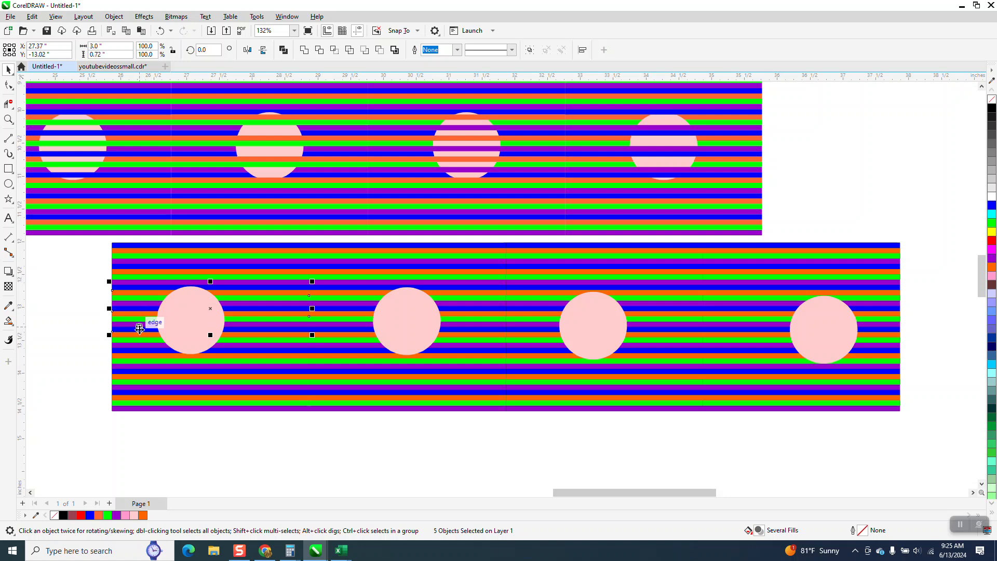
left_click(140, 346, "shift")
left_click(140, 354, "shift")
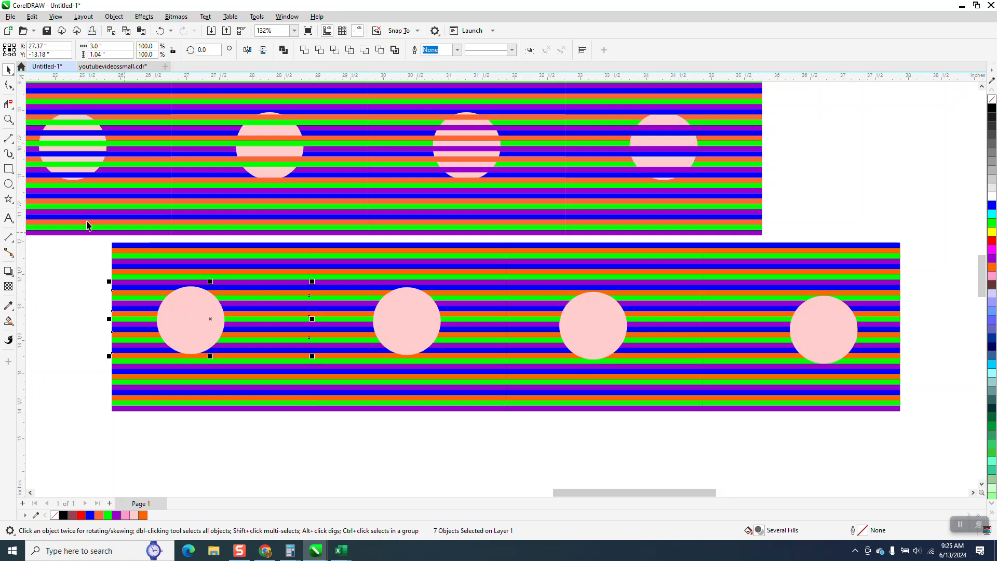
left_click(113, 17)
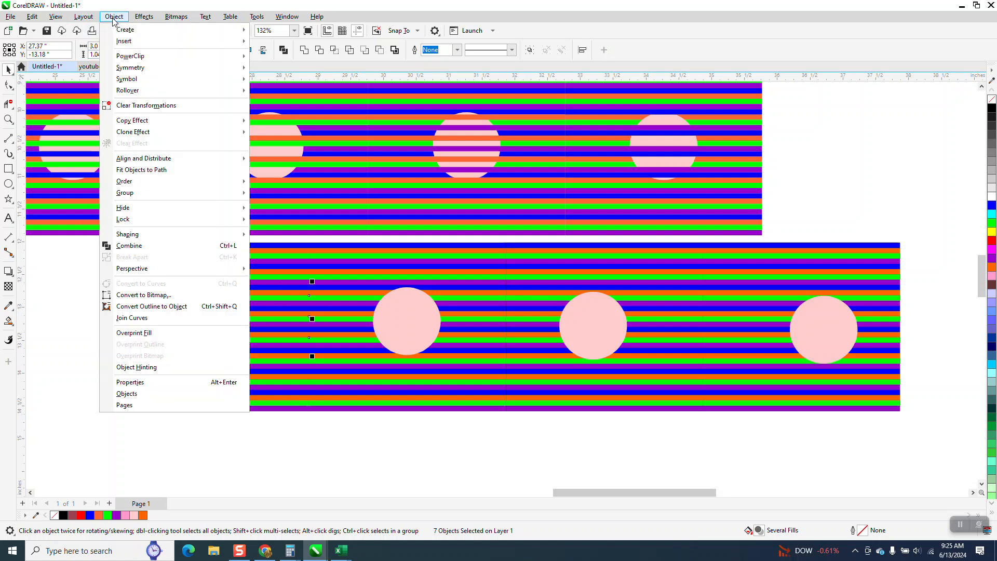
mouse_move(124, 181)
left_click(269, 186)
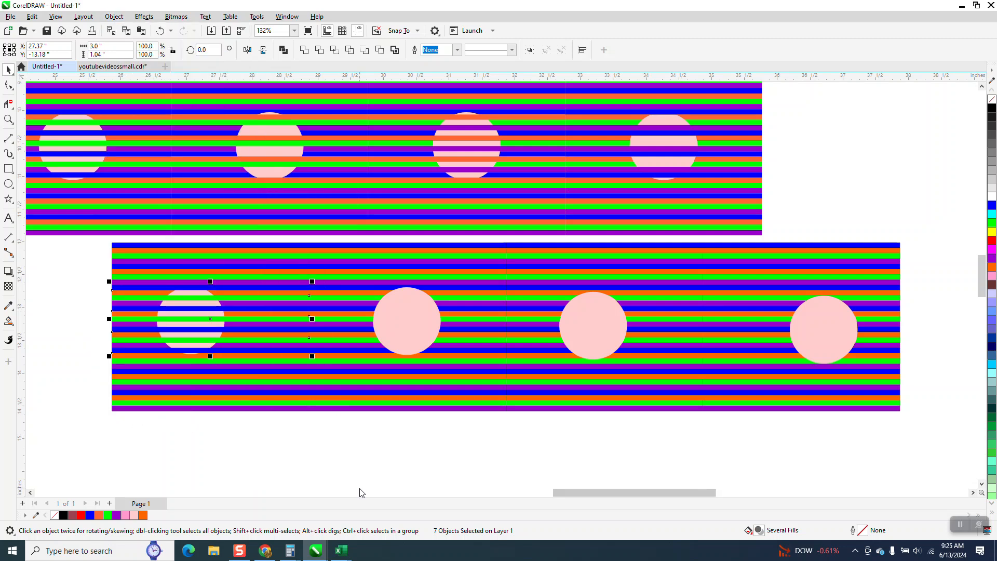
left_click(401, 475)
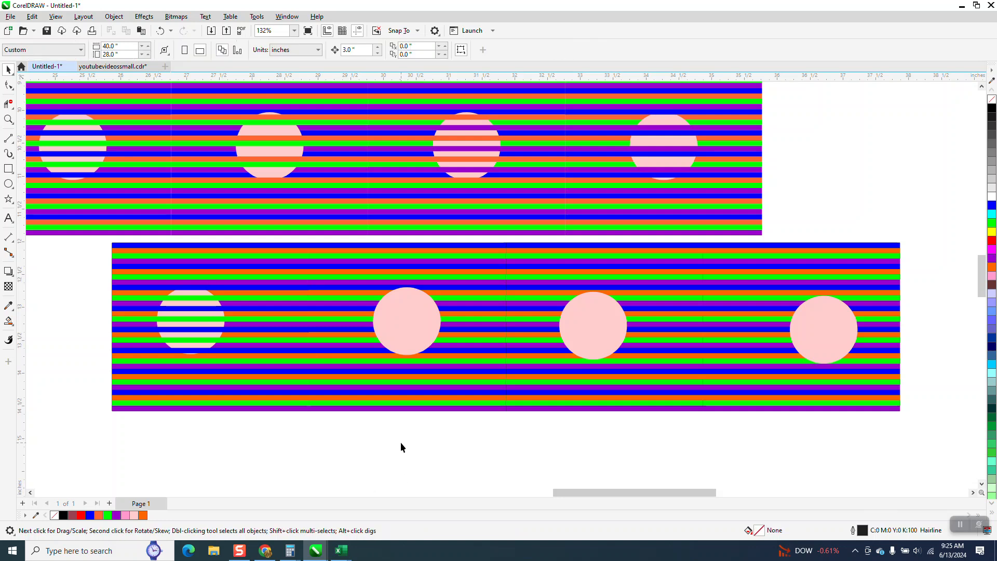
Step: Bring the seven alternating orange and green stripes that cross the new pattern's second circle to the front of the page
left_click(370, 292)
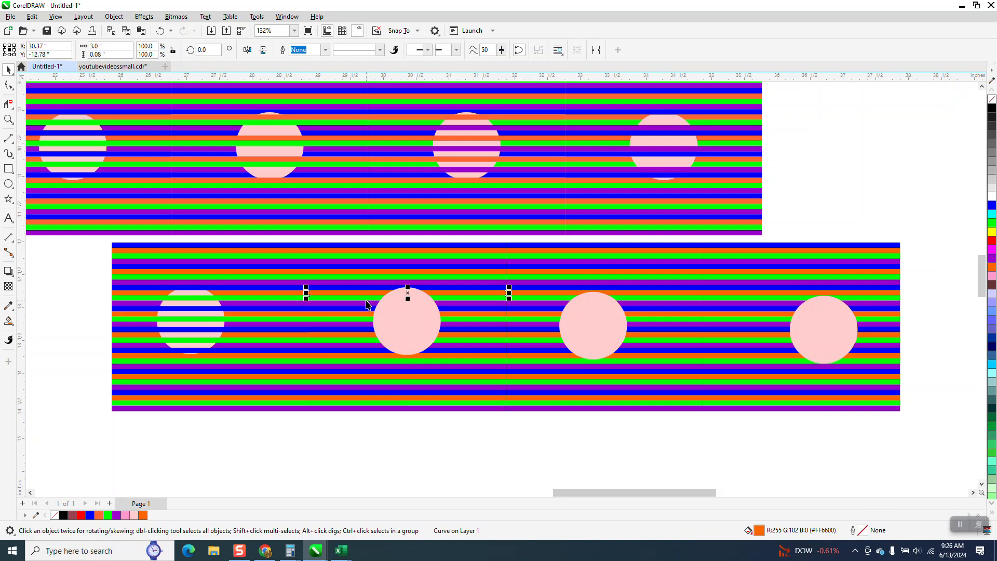
left_click(366, 303, "shift")
left_click(366, 325, "shift")
left_click(365, 335, "shift")
left_click(365, 344, "shift")
left_click(365, 355, "shift")
left_click(366, 364, "shift")
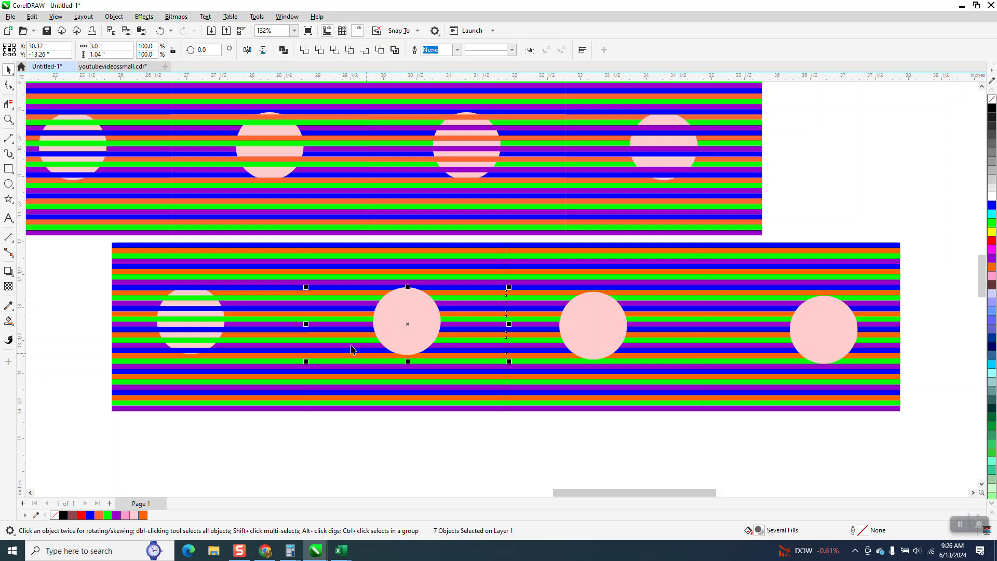
left_click(113, 18)
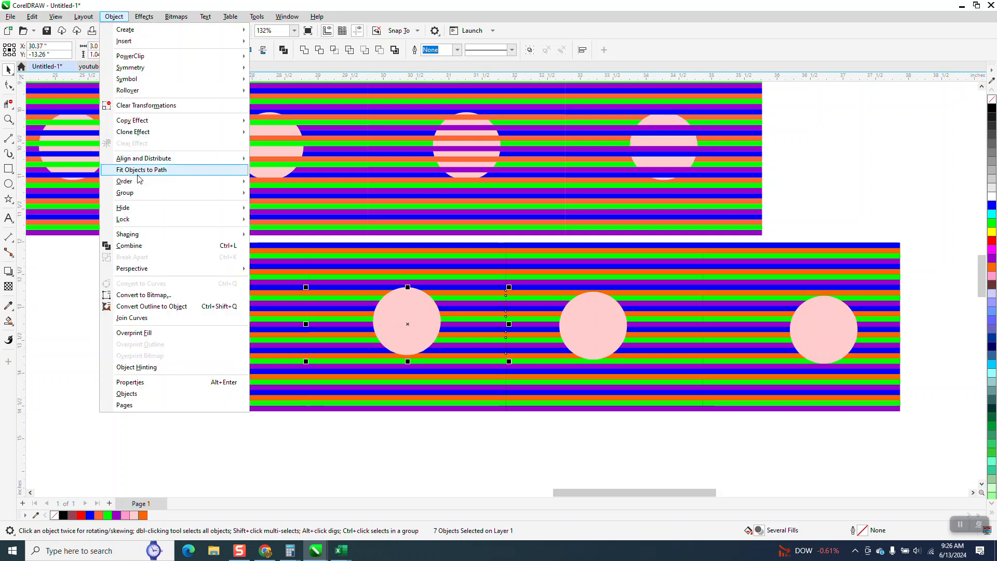
mouse_move(171, 181)
left_click(281, 184)
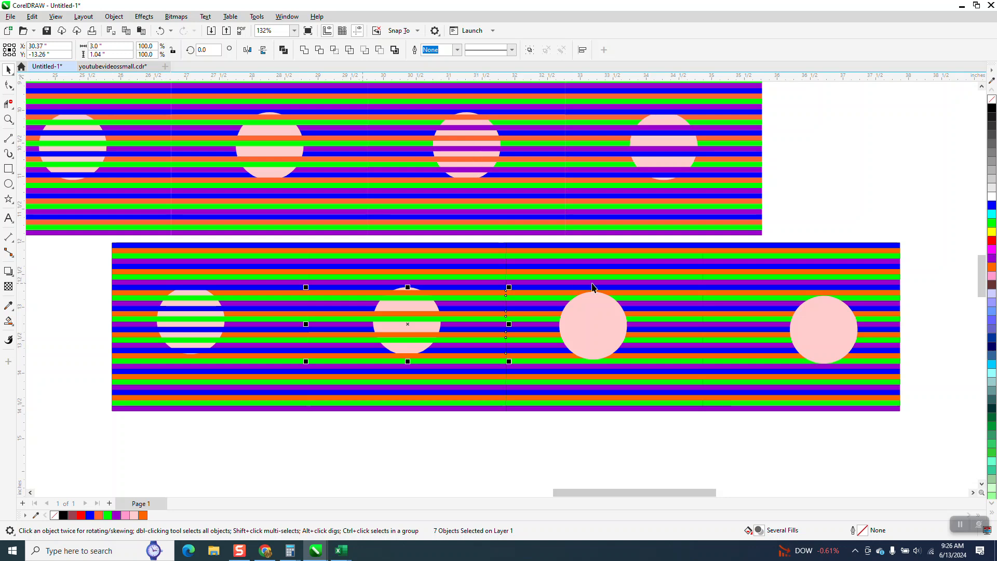
Step: Bring five of the orange and purple stripes that cross the new pattern's third circle to the front of the page
left_click(643, 408)
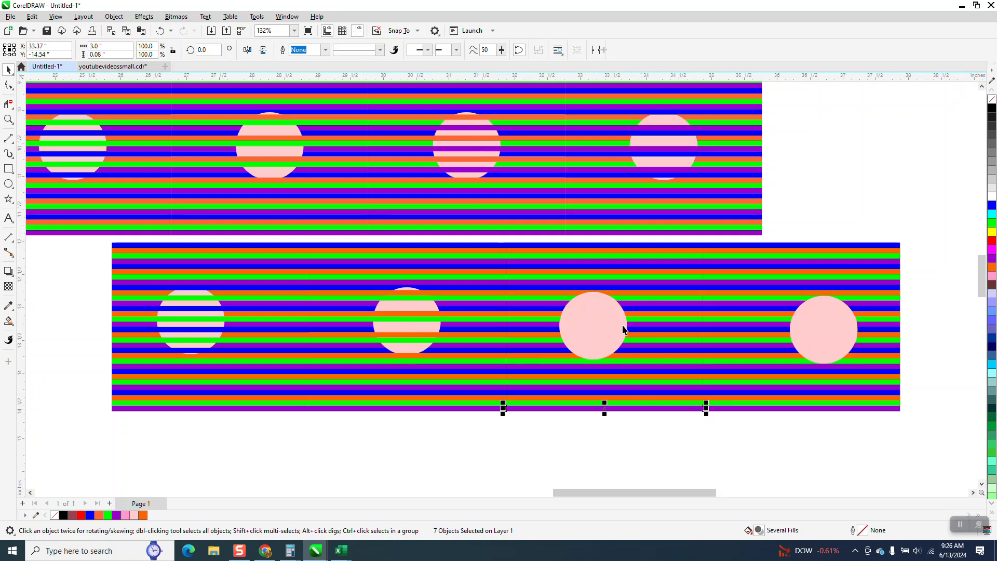
left_click(617, 295)
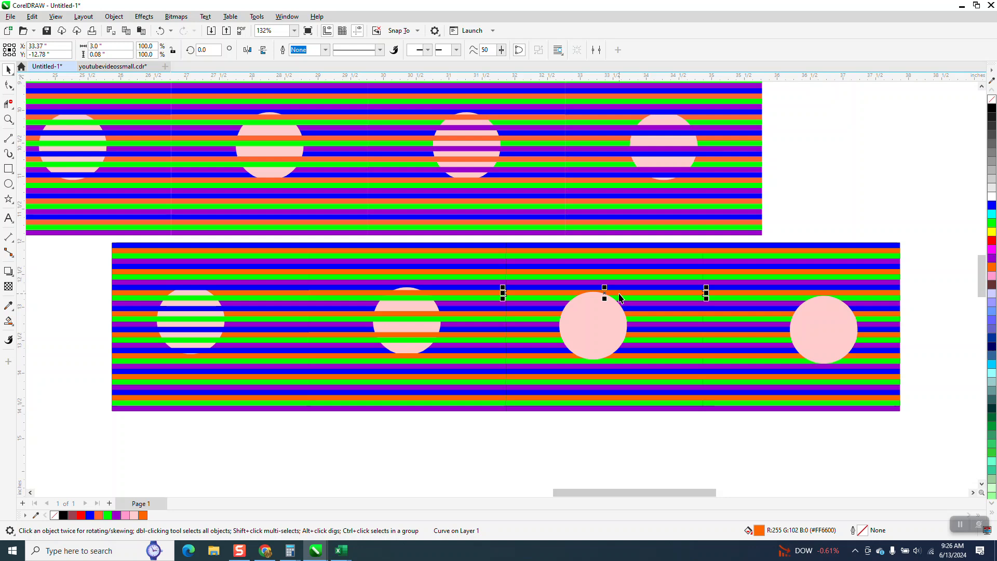
left_click(646, 312, "shift")
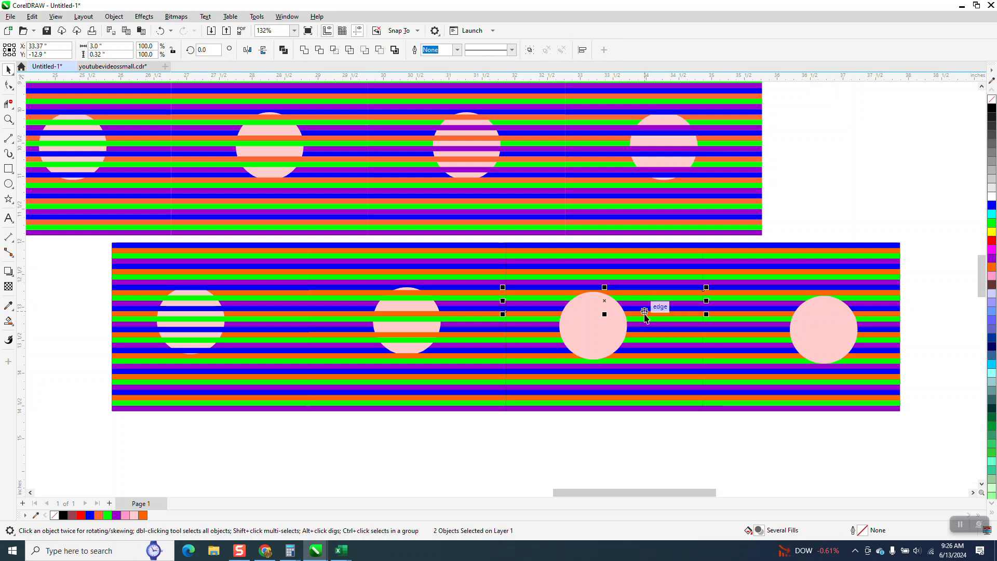
left_click(647, 312, "shift")
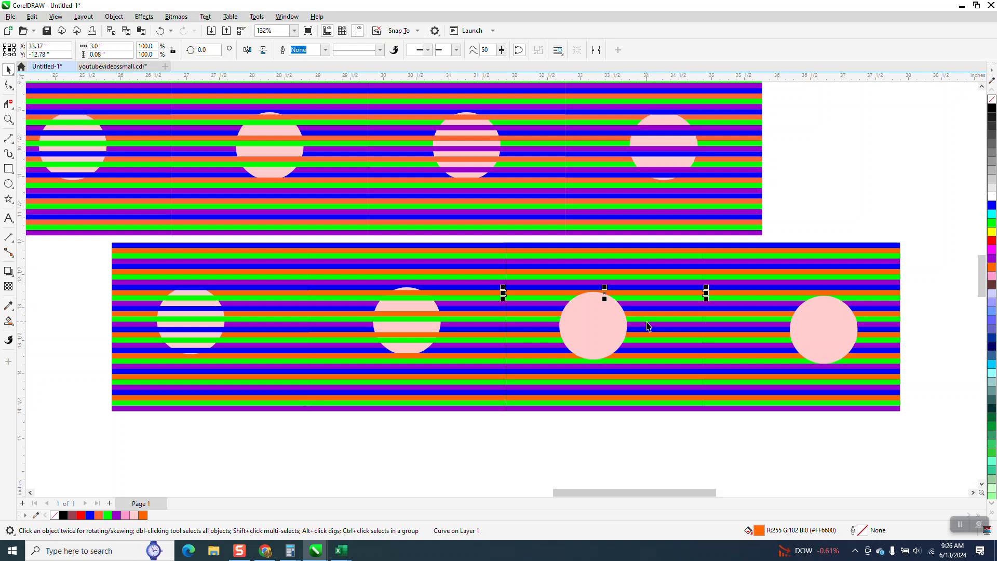
left_click(646, 335, "shift")
left_click(644, 353, "shift")
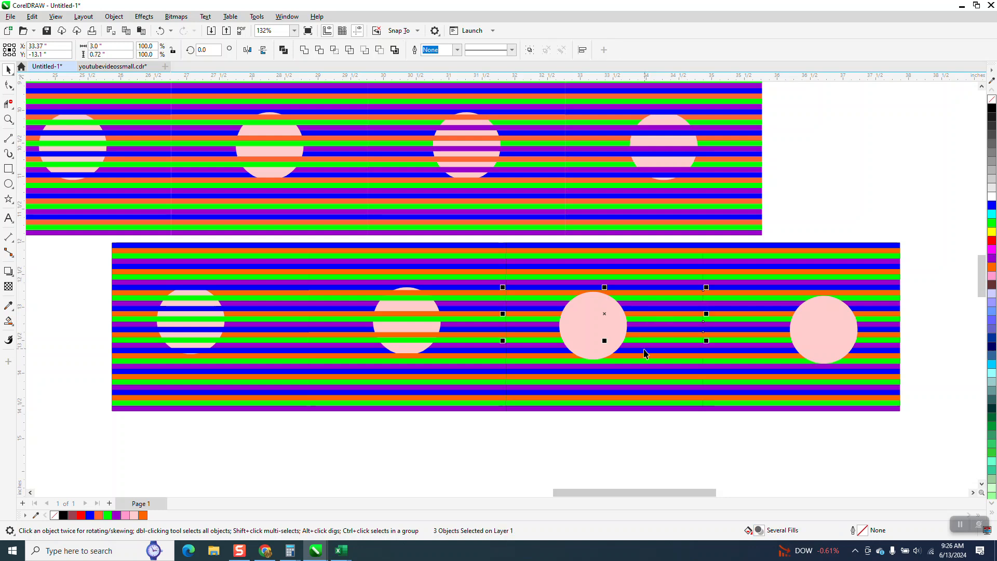
left_click(642, 351, "shift")
left_click(642, 358, "shift")
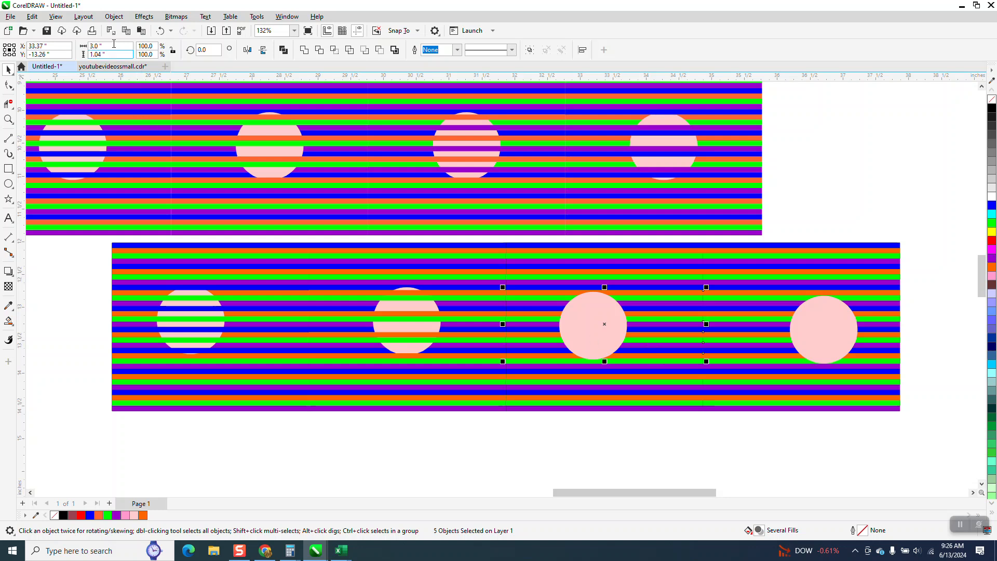
left_click(114, 16)
mouse_move(132, 181)
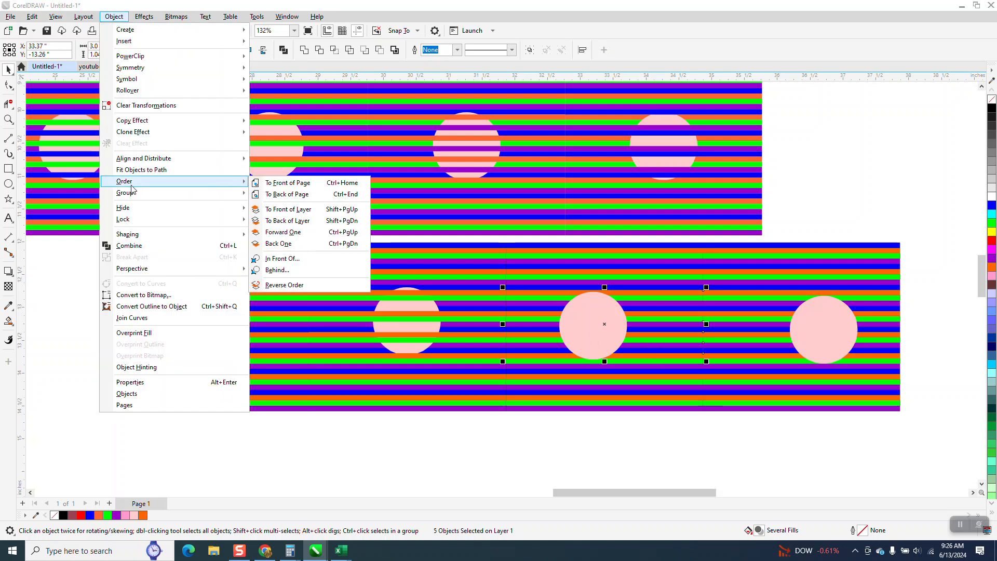
left_click(288, 193)
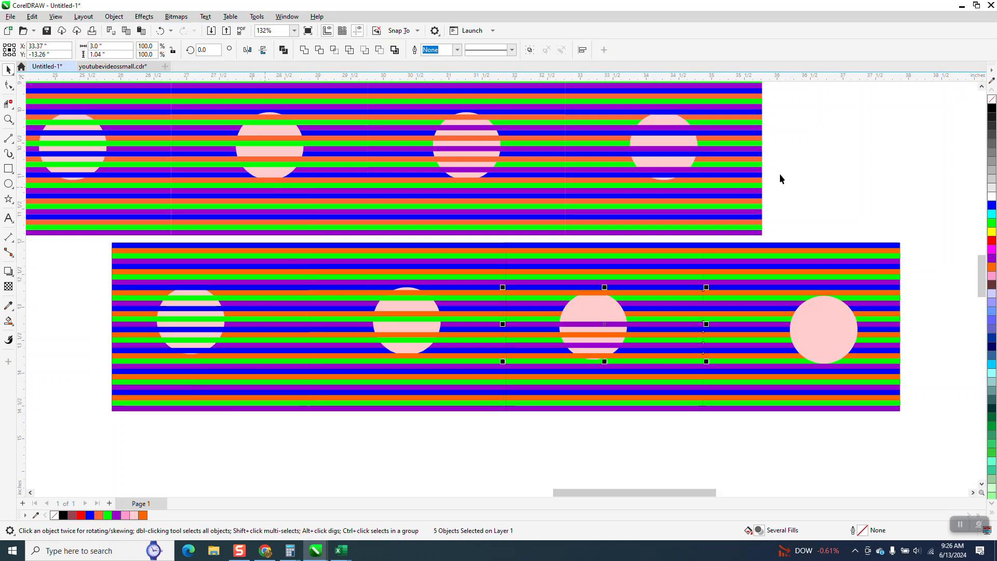
left_click(778, 192)
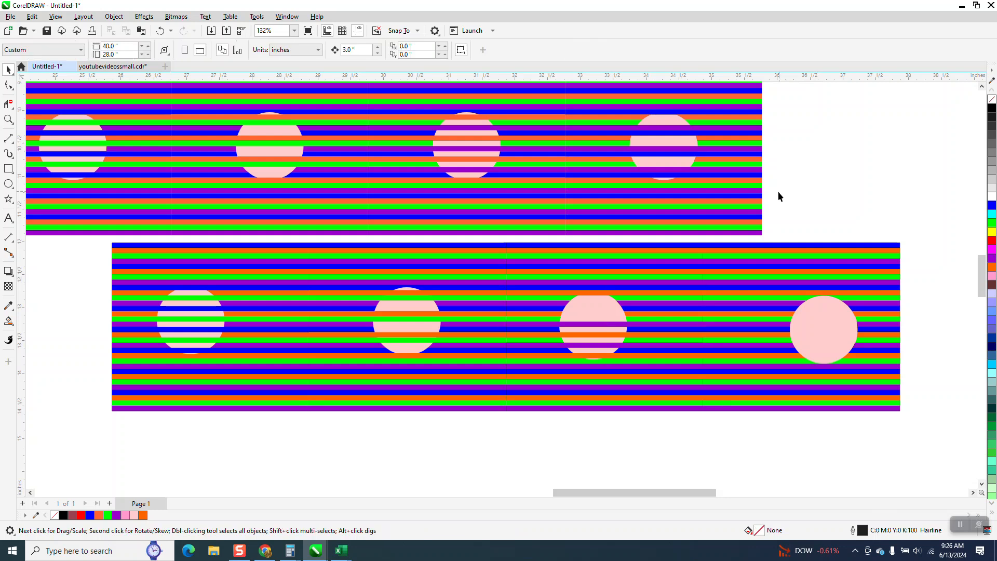
Step: Bring the skipped orange stripe and the skipped purple stripe over the third circle's upper half to the front of the page
left_click(638, 318)
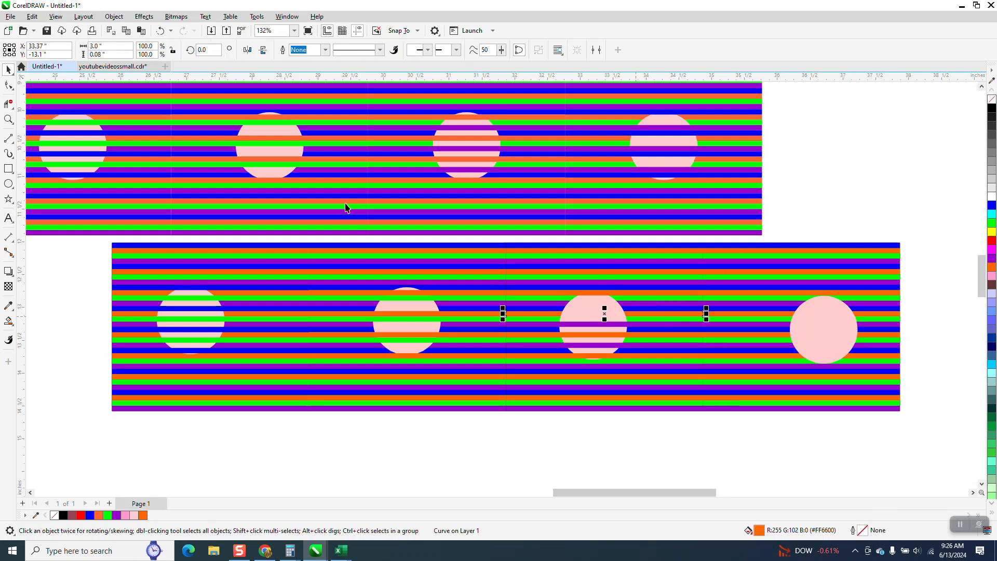
left_click(113, 17)
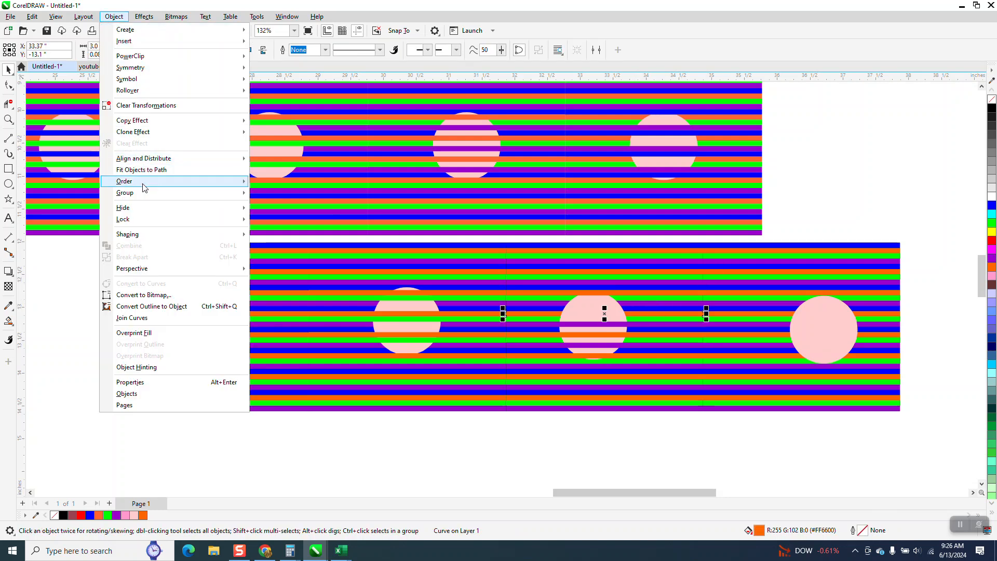
mouse_move(145, 183)
left_click(287, 185)
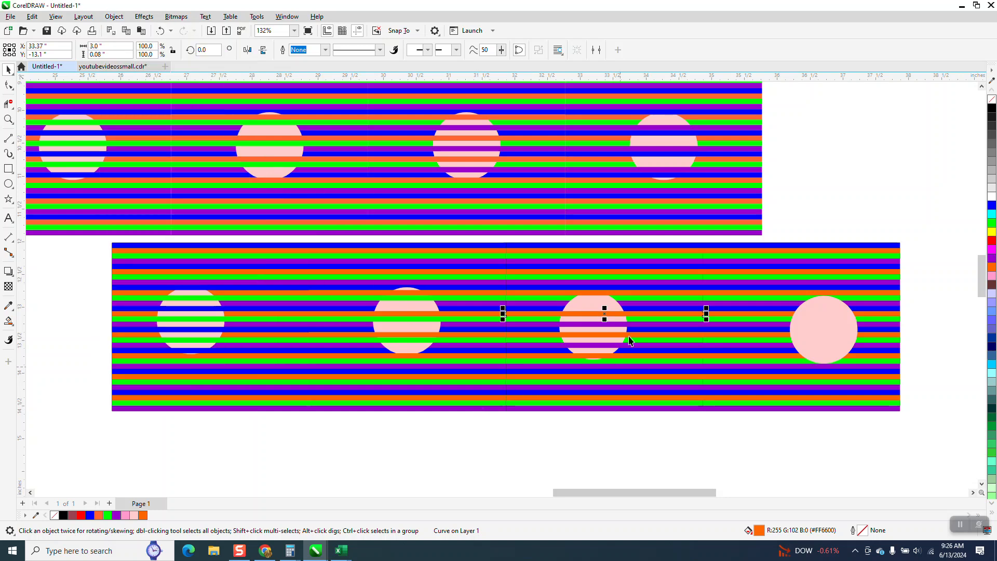
left_click(635, 303)
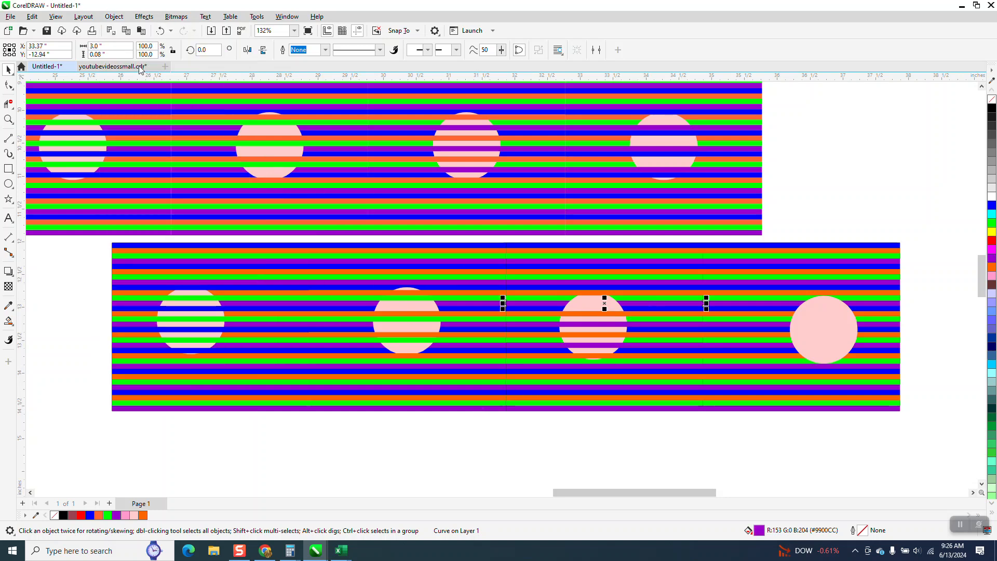
left_click(114, 17)
mouse_move(145, 183)
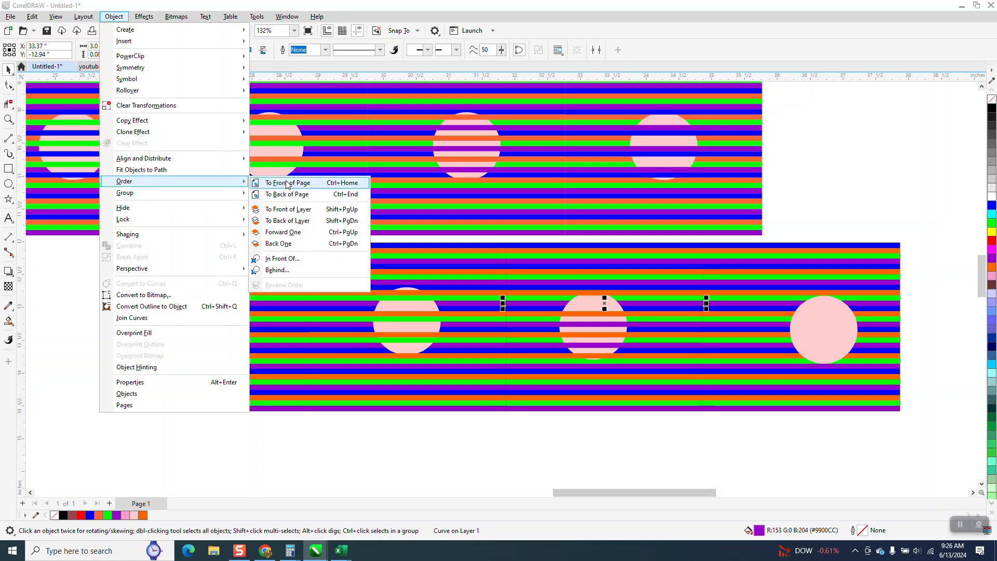
left_click(289, 183)
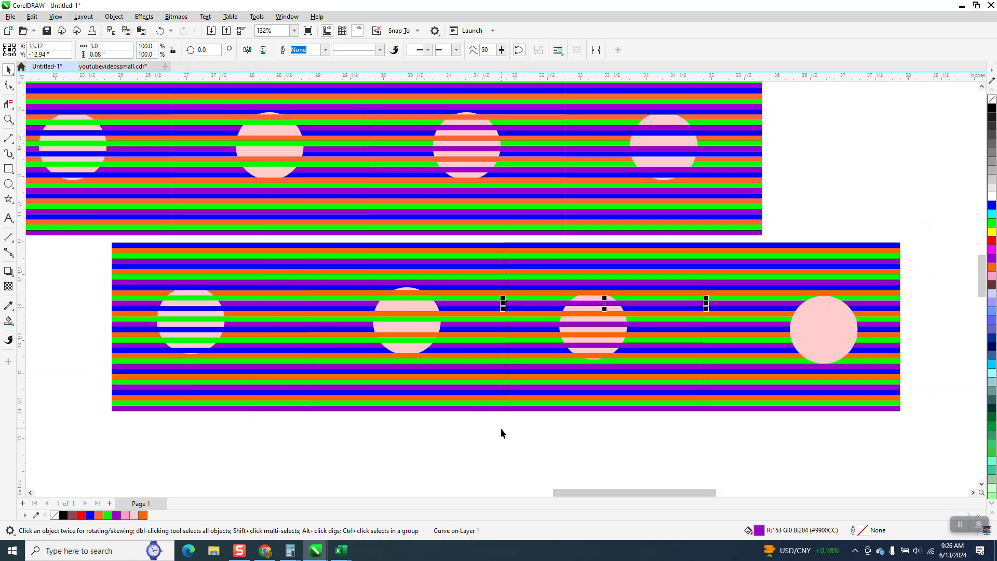
Step: Bring the seven alternating purple and blue stripes that cross the new pattern's fourth circle to the front of the page
left_click(8, 119)
left_click_drag(774, 243, 922, 440)
left_click(8, 69)
left_click(705, 221)
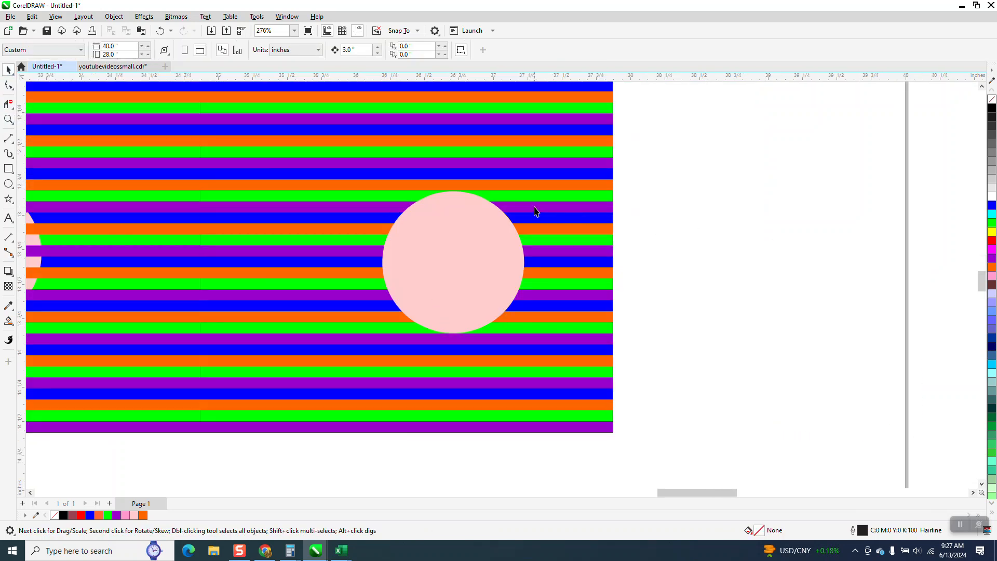
left_click(535, 207)
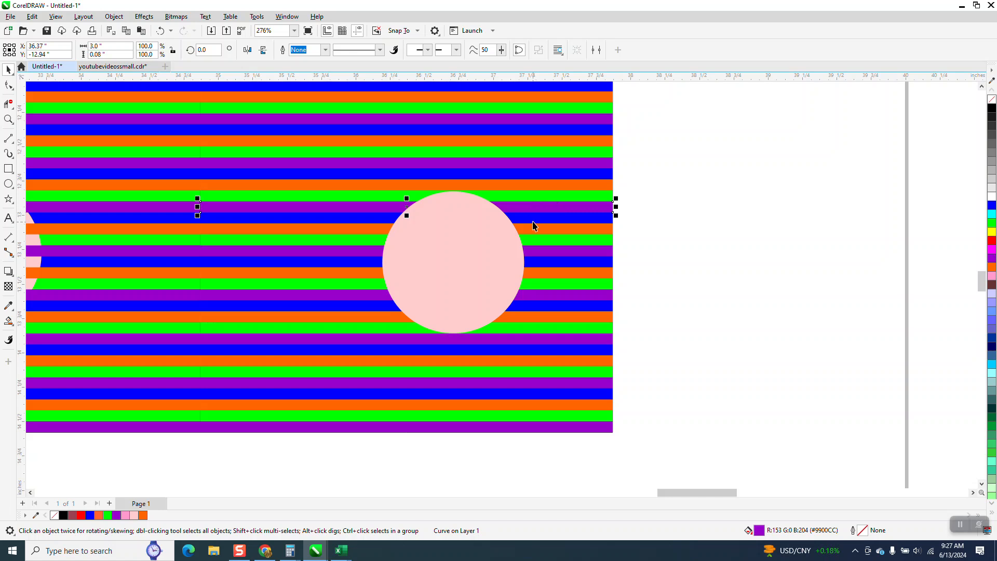
left_click(531, 219, "shift")
left_click(533, 269, "shift")
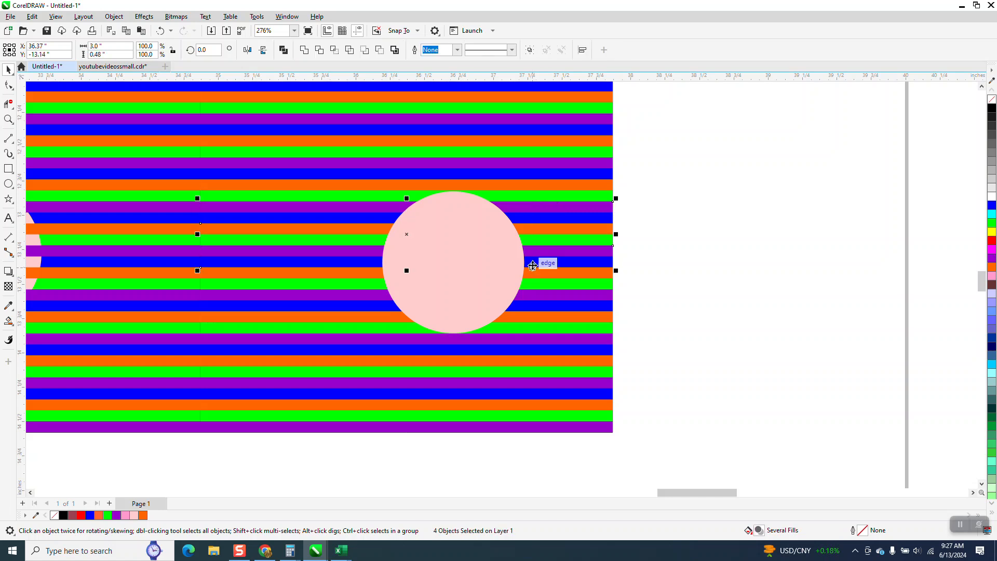
left_click(540, 298, "shift")
left_click(535, 308, "shift")
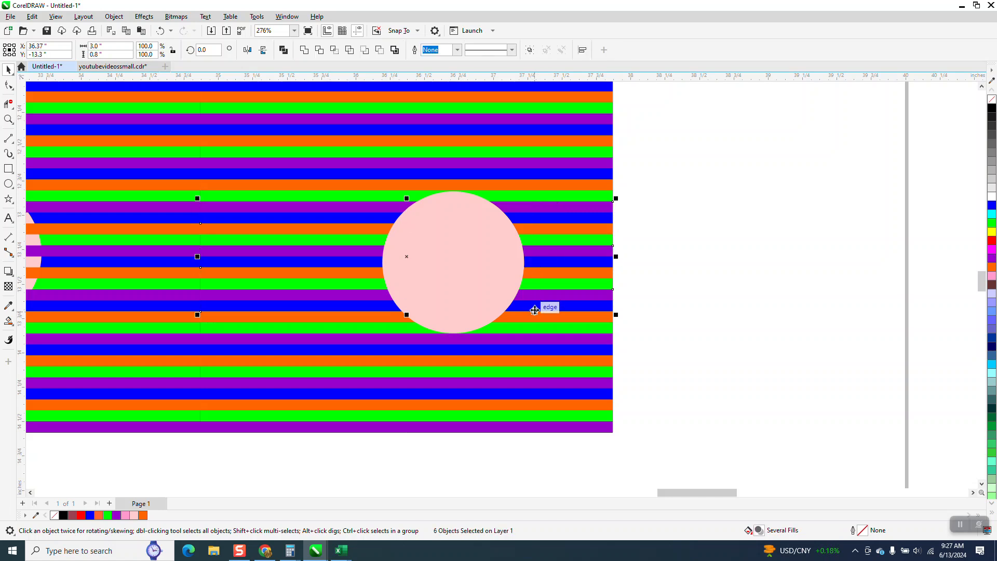
left_click(526, 344, "shift")
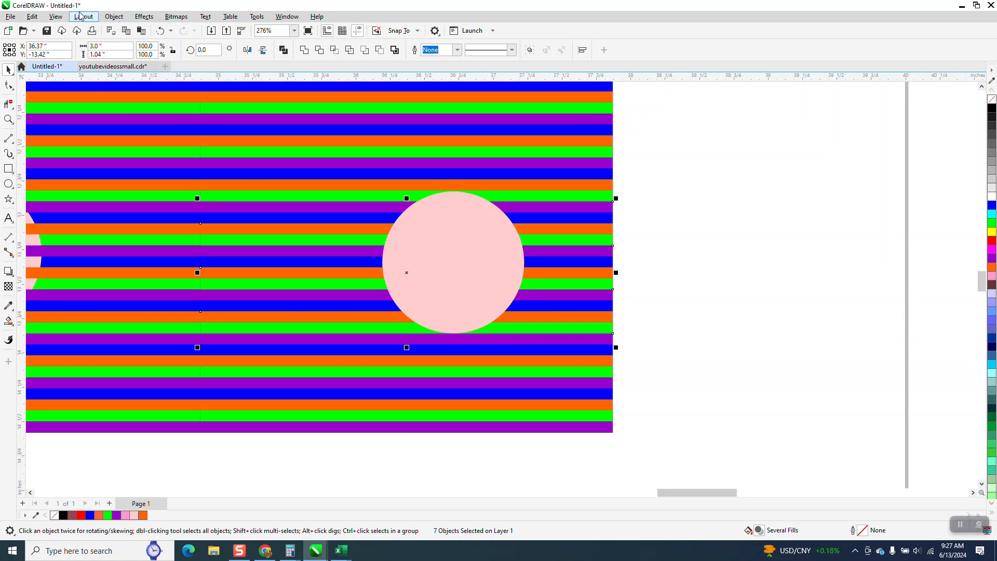
left_click(114, 17)
mouse_move(219, 181)
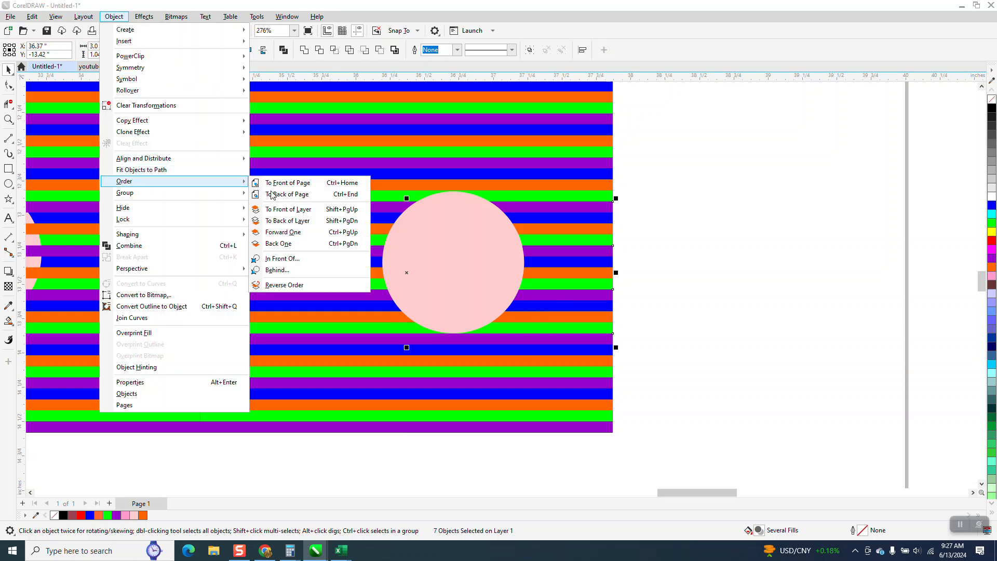
left_click(285, 183)
Step: Move each of the new pattern's four circles 3 inches straight down, onto the empty area below the stripes
scroll(764, 223, "down", 1)
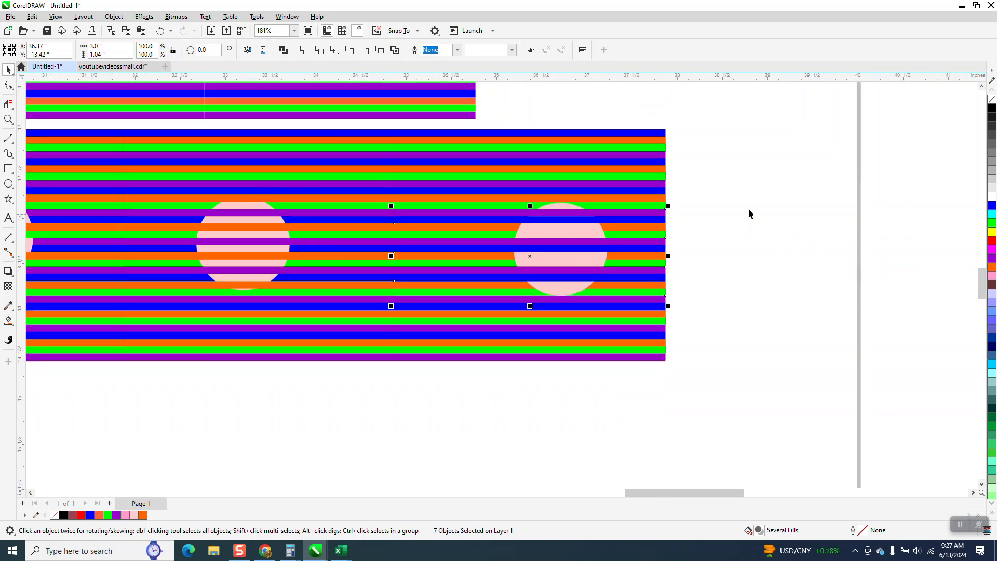
scroll(751, 181, "down", 1)
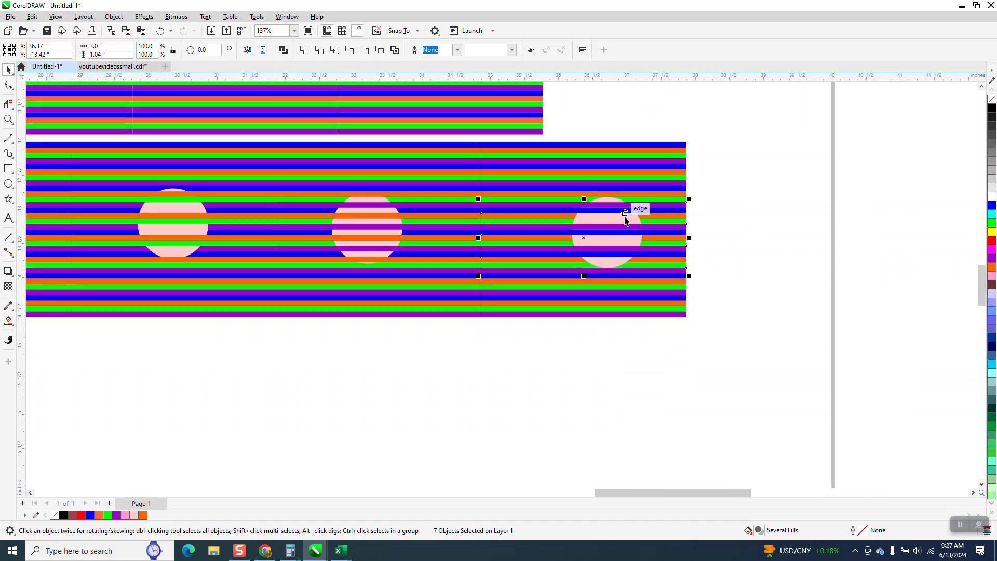
scroll(408, 220, "down", 4)
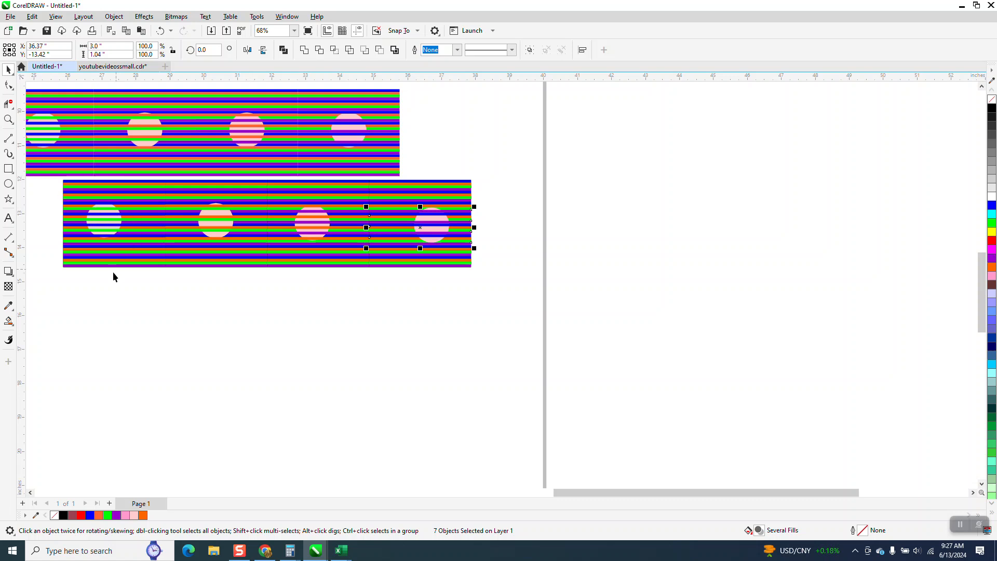
left_click_drag(81, 305, 141, 184)
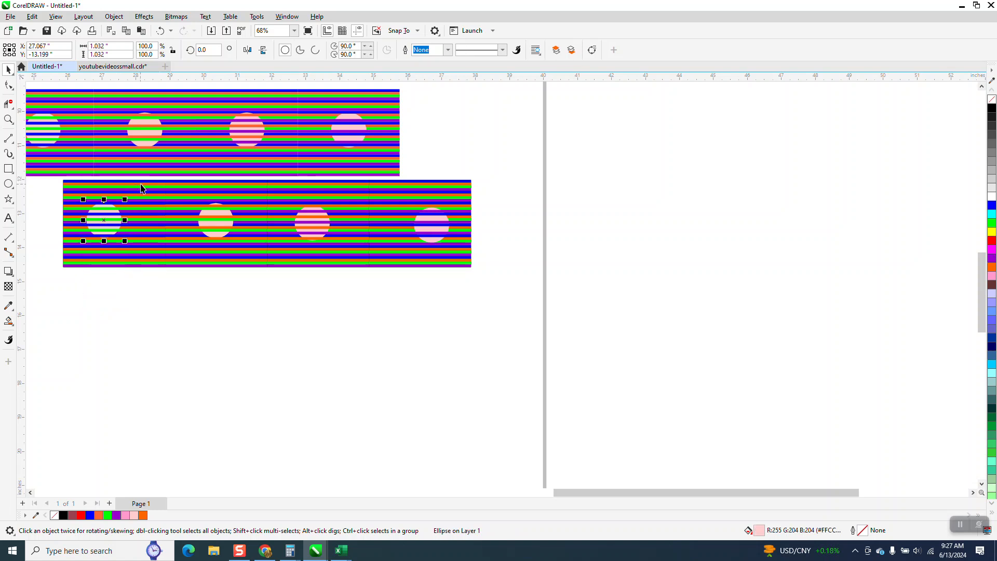
key("Down")
left_click_drag(195, 215, 257, 200)
key("Down")
left_click_drag(293, 310, 335, 193)
key("Down")
left_click_drag(386, 313, 472, 204)
key("Down")
Step: Recolour the four loose circles light orange (R:255 G:218 B:149) and move them 3 inches up, back into the stripe pattern
left_click_drag(79, 310, 588, 425)
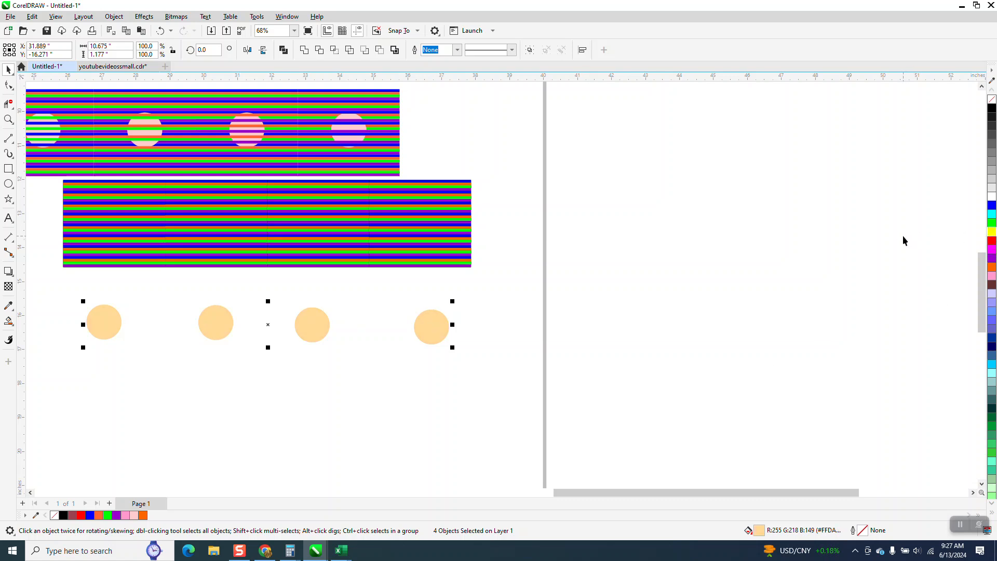
key("Up")
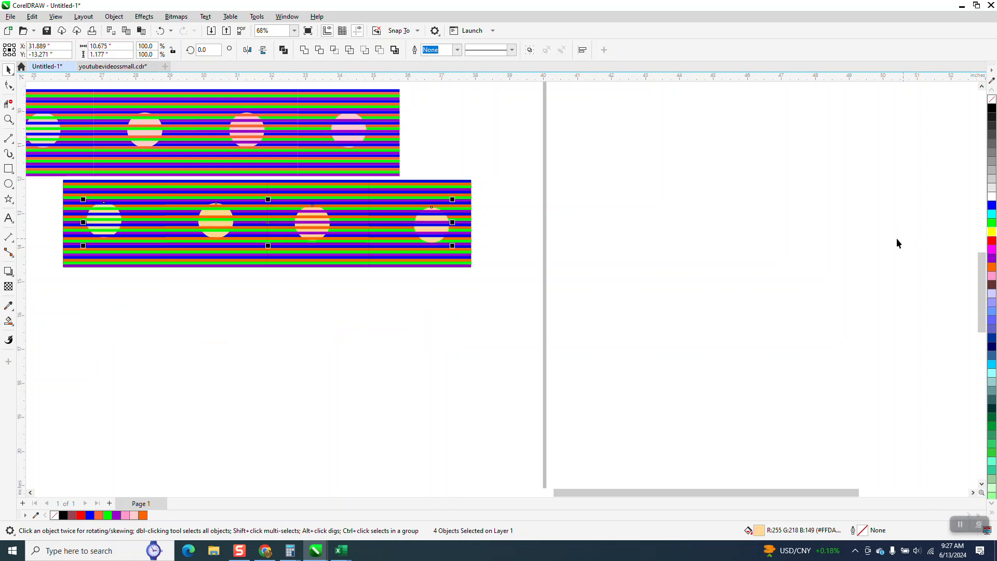
left_click(9, 119)
left_click_drag(62, 192, 476, 287)
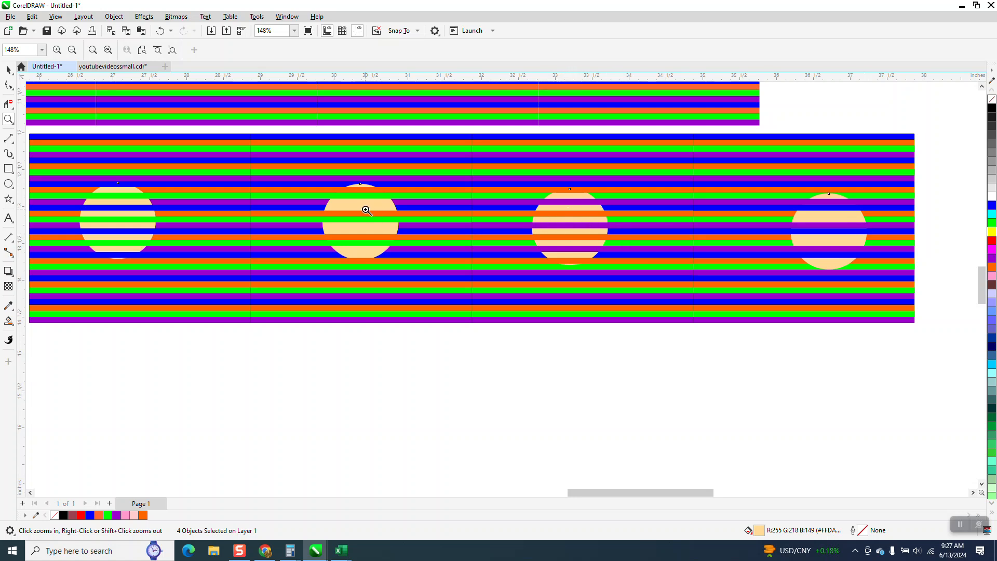
Step: Move the four circles 3 inches down, mix yellow and white into their fill to reach #FFE792, and return them to the pattern
right_click(215, 214)
left_click(7, 70)
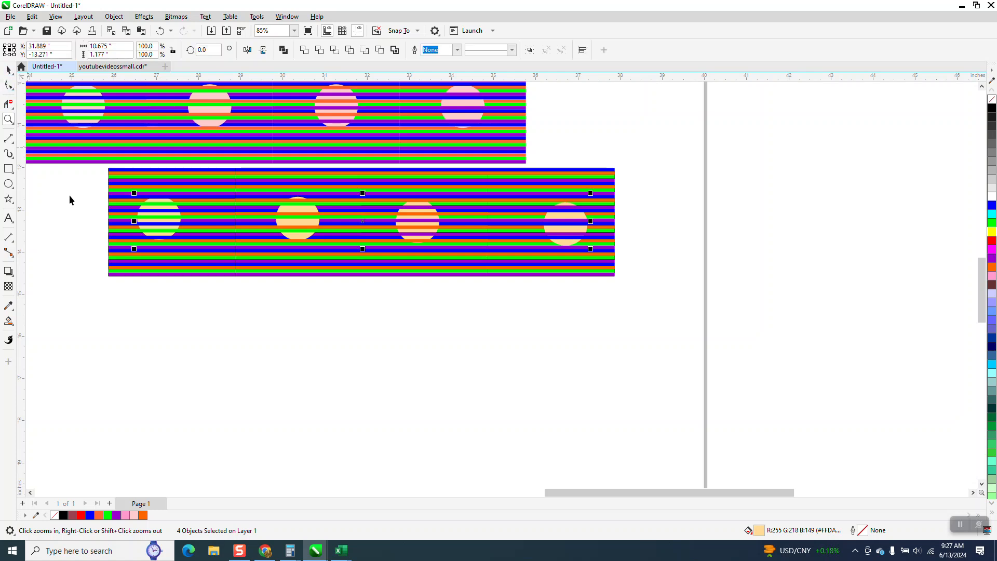
key("Down")
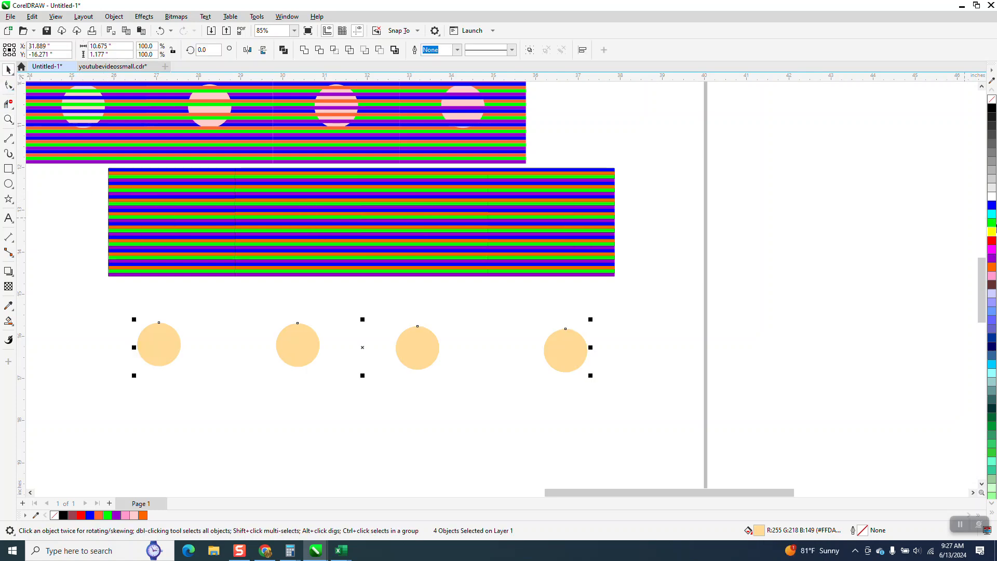
left_click(993, 235)
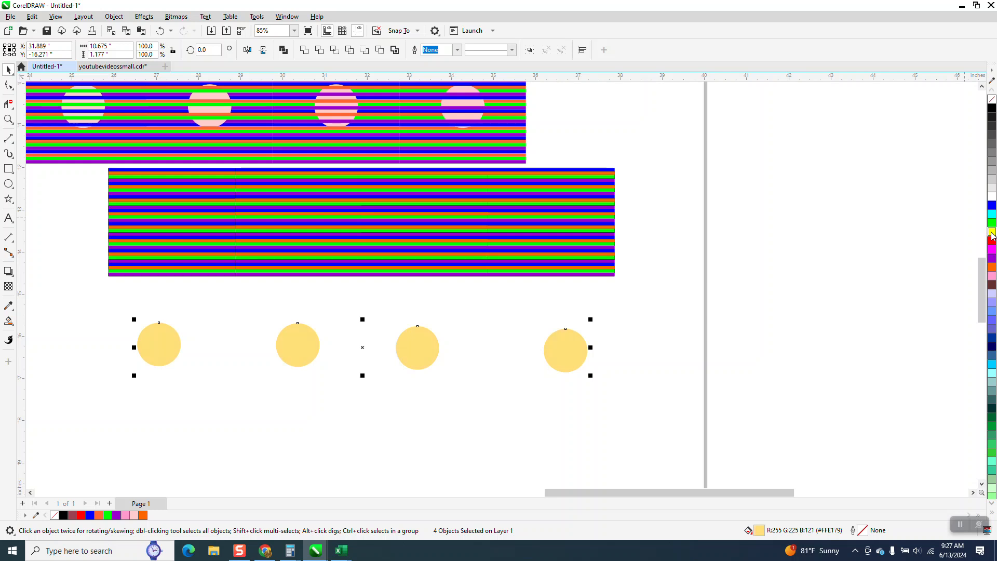
left_click(991, 200, "ctrl")
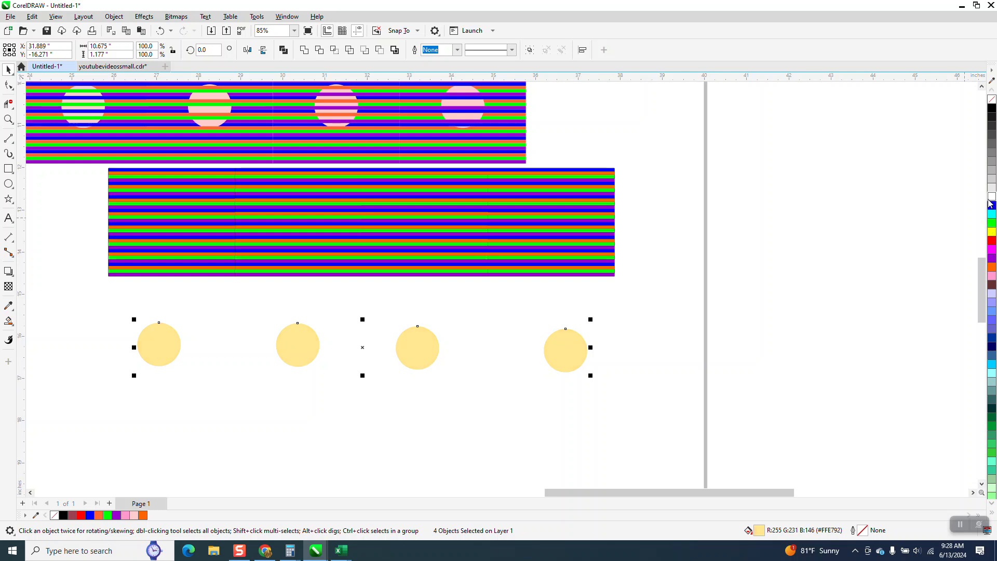
key("Up")
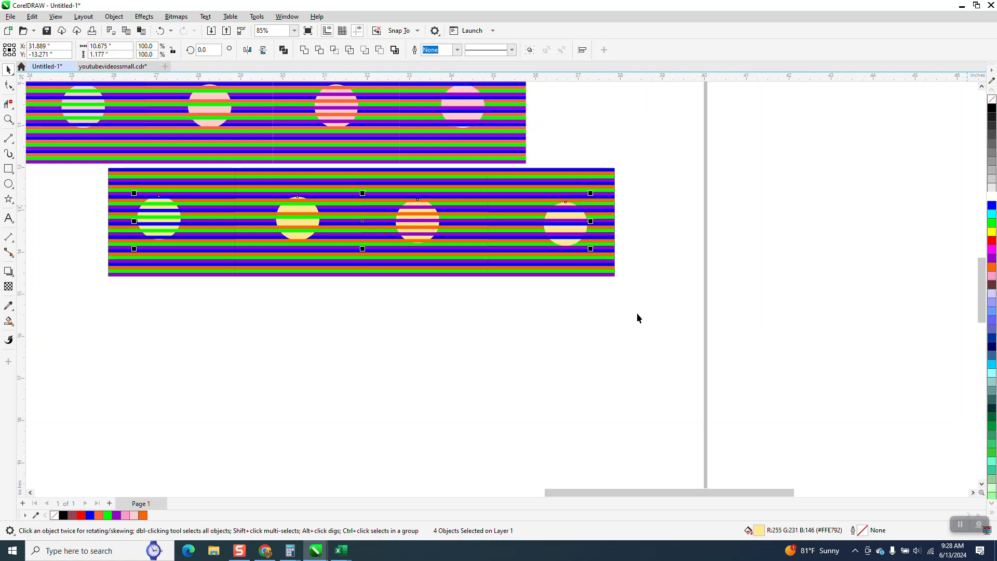
left_click(456, 388)
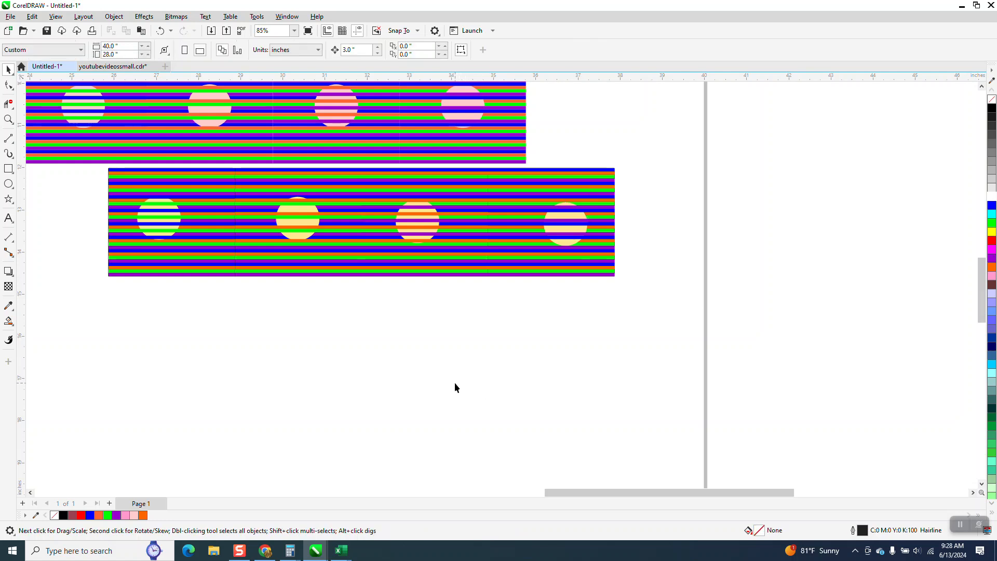
Step: Examine the circles in both striped patterns from afar and up close to compare their apparent colours
scroll(447, 383, "down", 5)
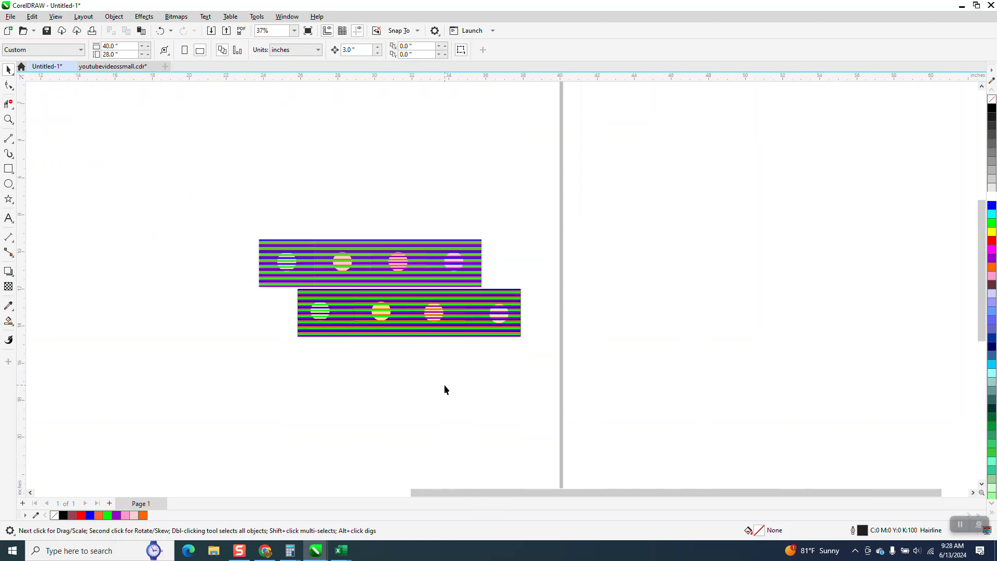
left_click(8, 120)
left_click_drag(262, 217, 563, 345)
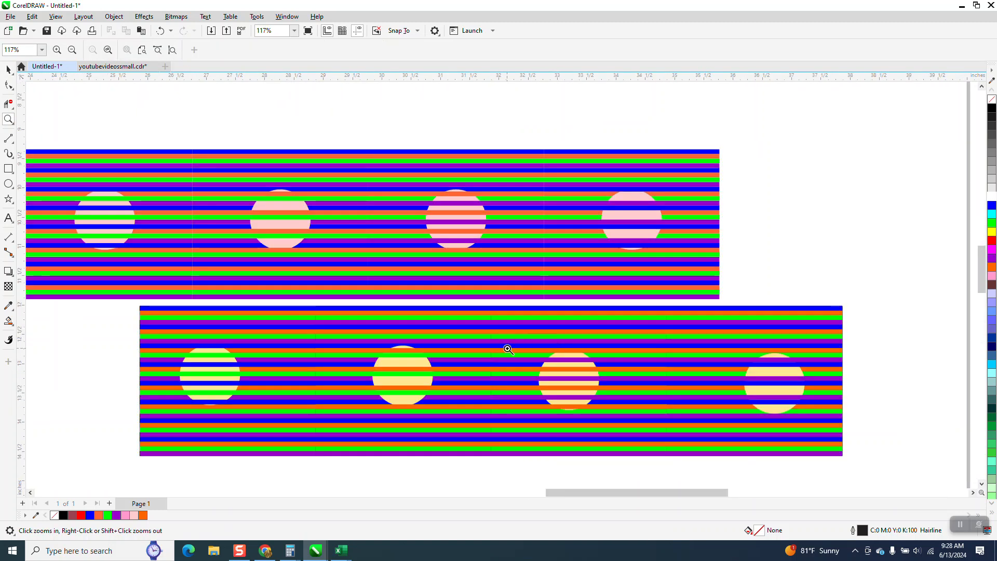
left_click_drag(362, 314, 488, 435)
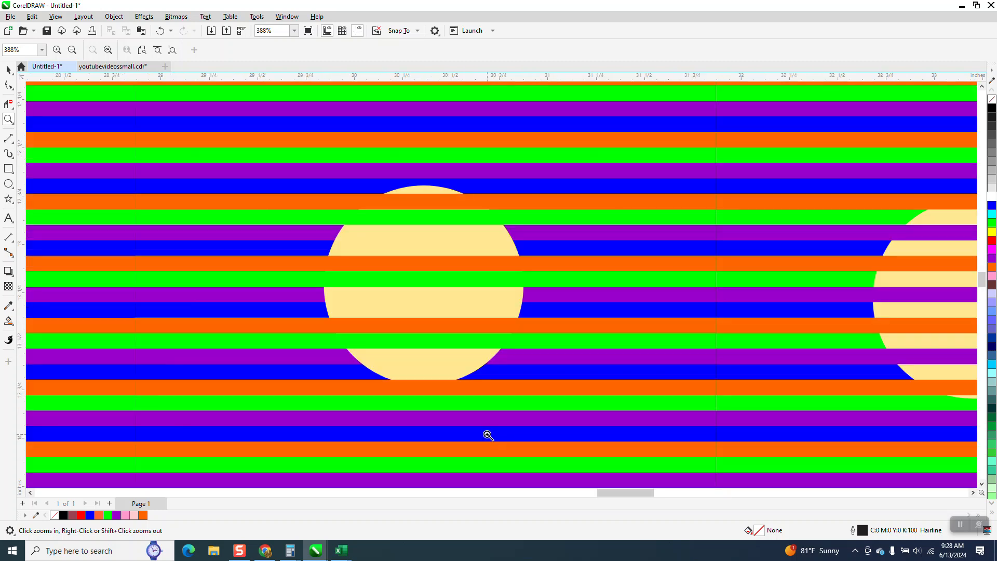
scroll(455, 405, "down", 2)
scroll(436, 376, "down", 4)
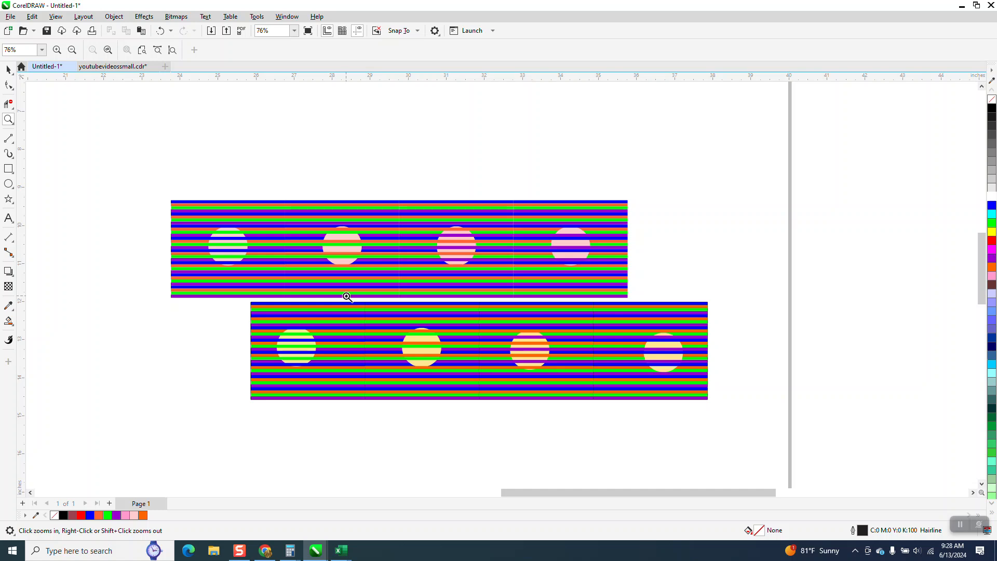
left_click_drag(221, 305, 834, 460)
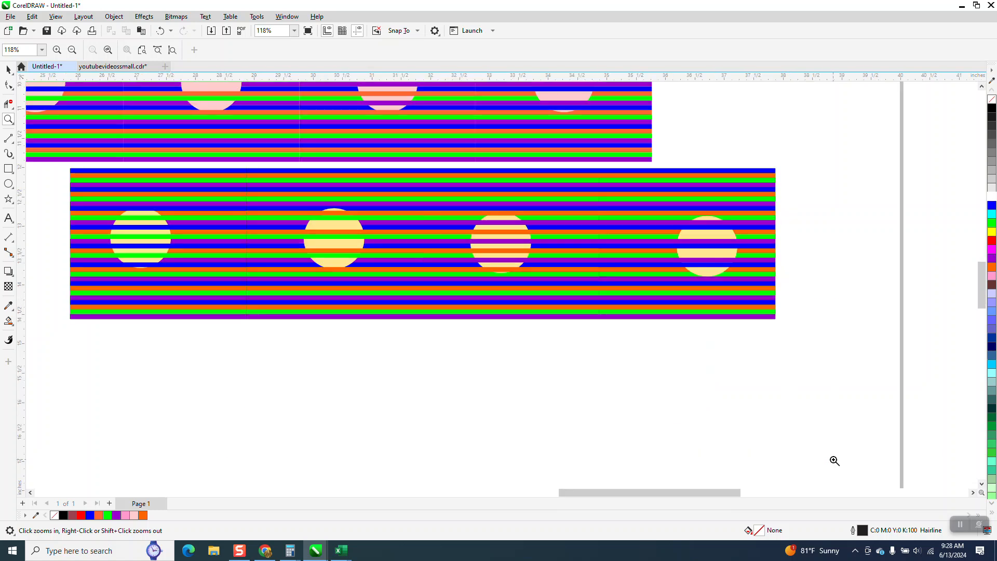